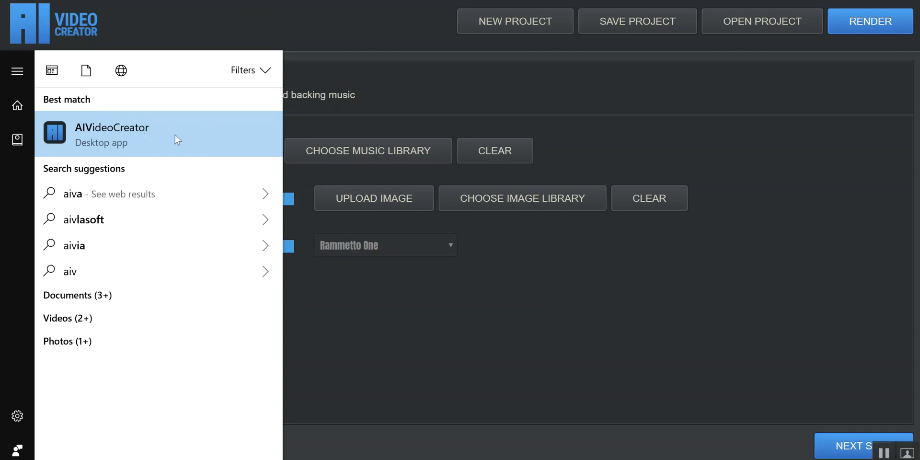
# Try the library_sound_loving.mp3 track from the music library as backing audio and clear it again.
pyautogui.click(399, 39)
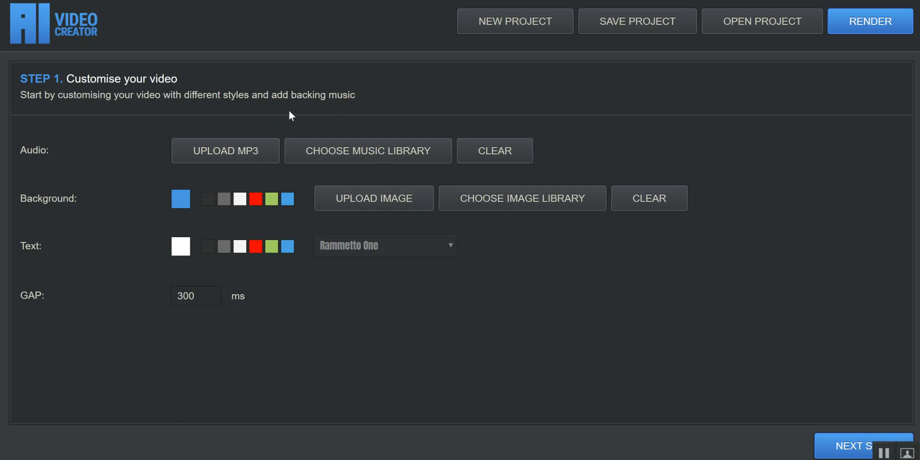
pyautogui.click(405, 142)
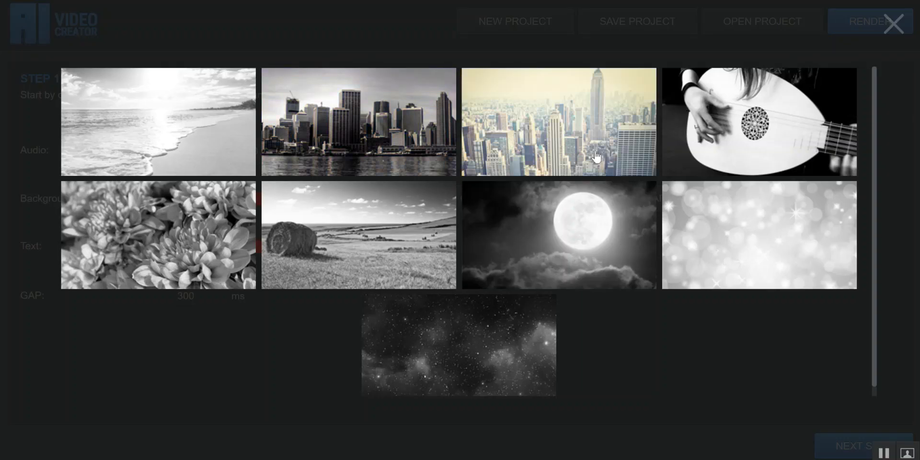
pyautogui.click(423, 214)
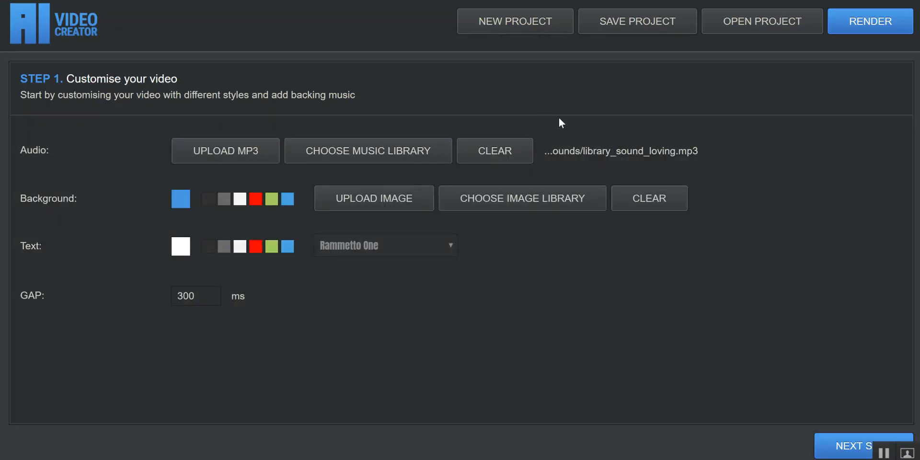
pyautogui.click(494, 151)
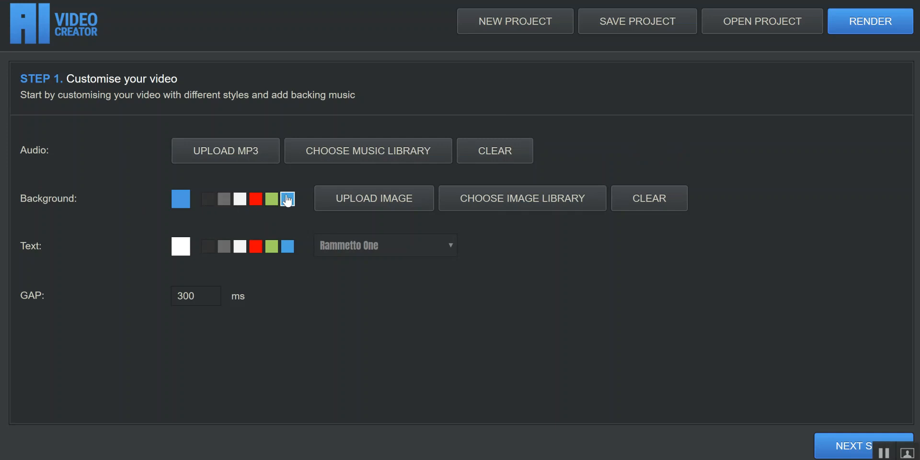
# Use the plain dark blue library image library_bg_00.jpg as the background and set the text font to Dosis.
pyautogui.click(490, 199)
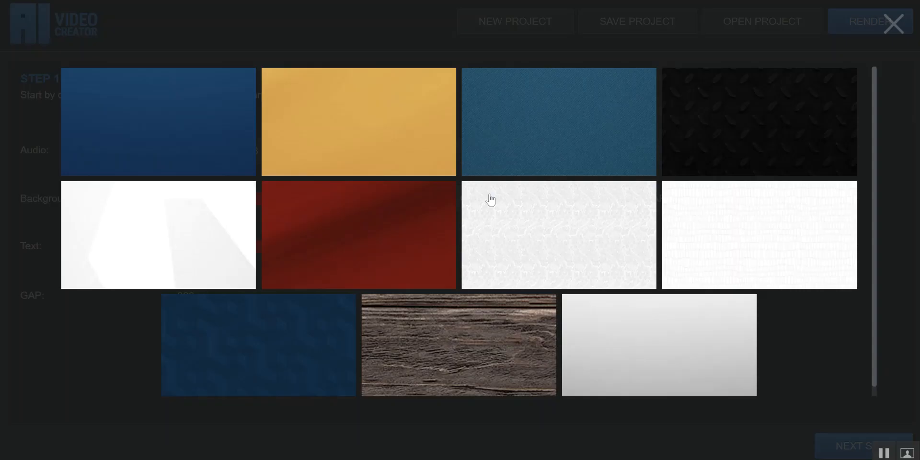
pyautogui.click(206, 132)
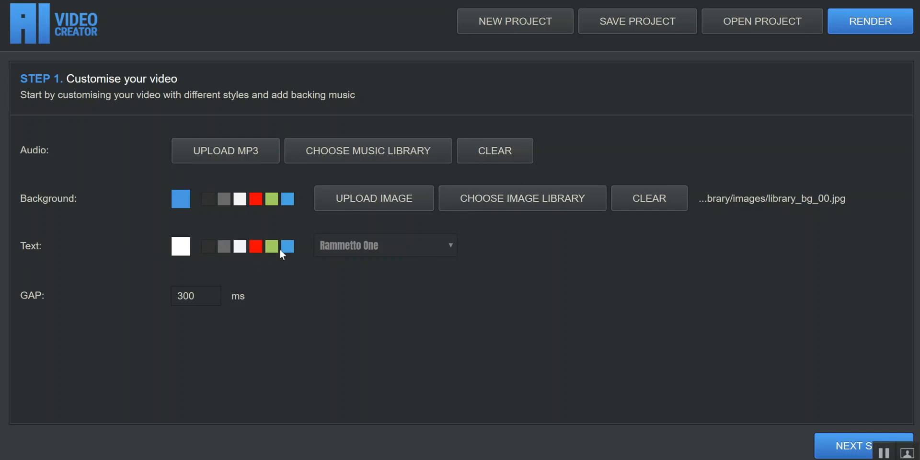
pyautogui.click(356, 247)
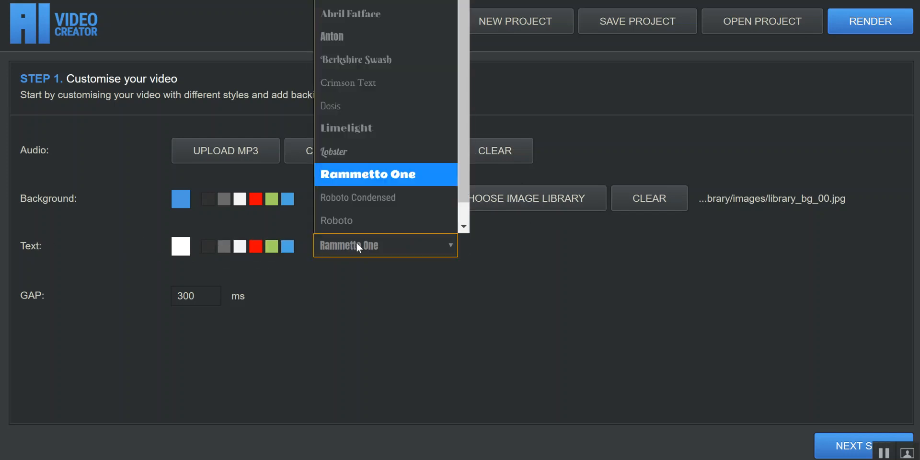
pyautogui.click(387, 105)
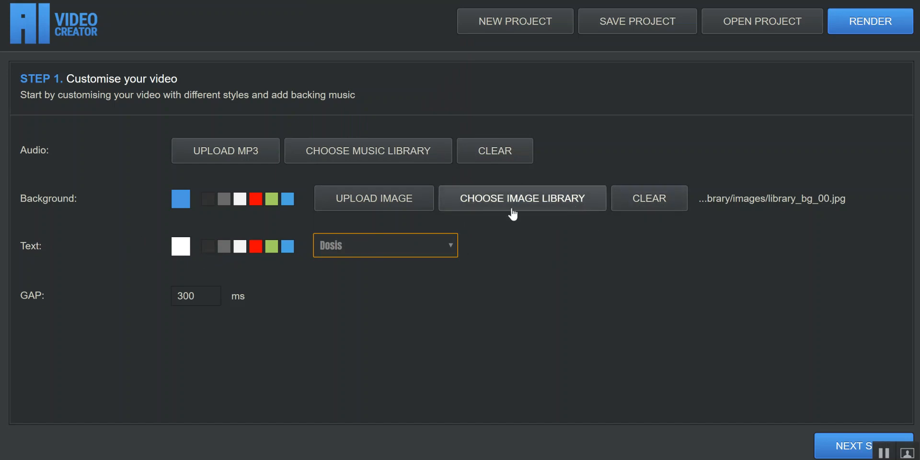
# Proceed to the Done For You slide selection and show the Intro, Middle and Close slides together.
pyautogui.click(200, 293)
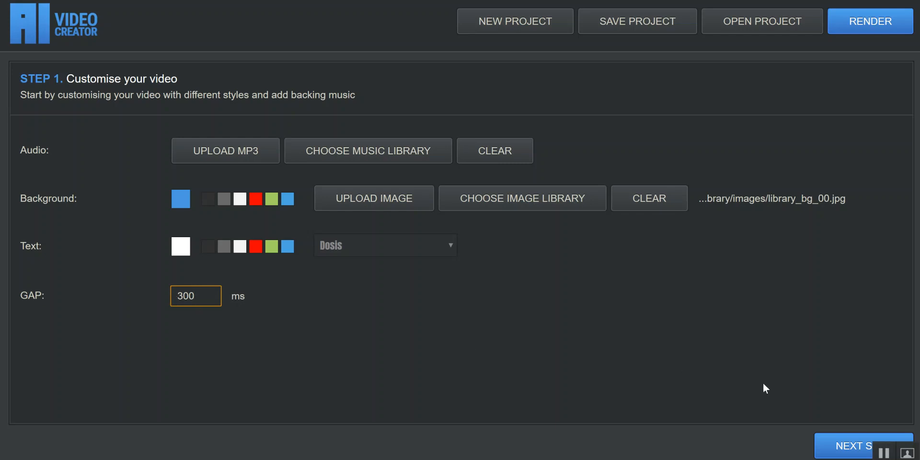
pyautogui.click(839, 443)
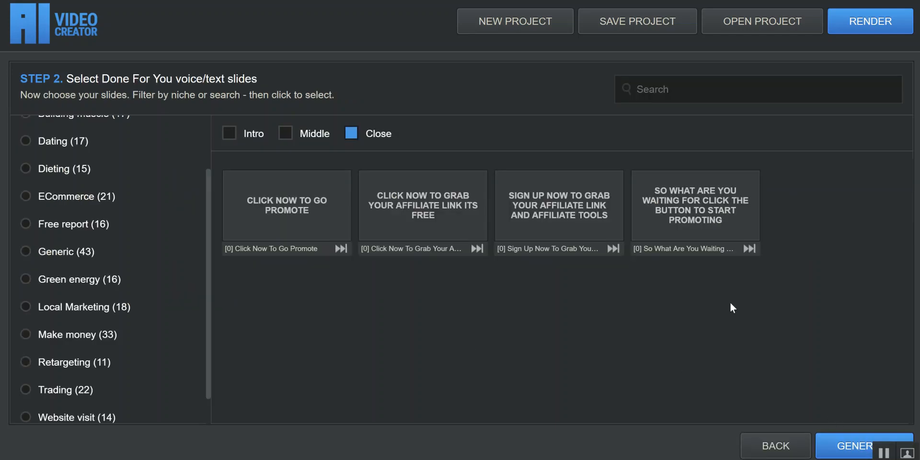
pyautogui.scroll(3, 199, 168)
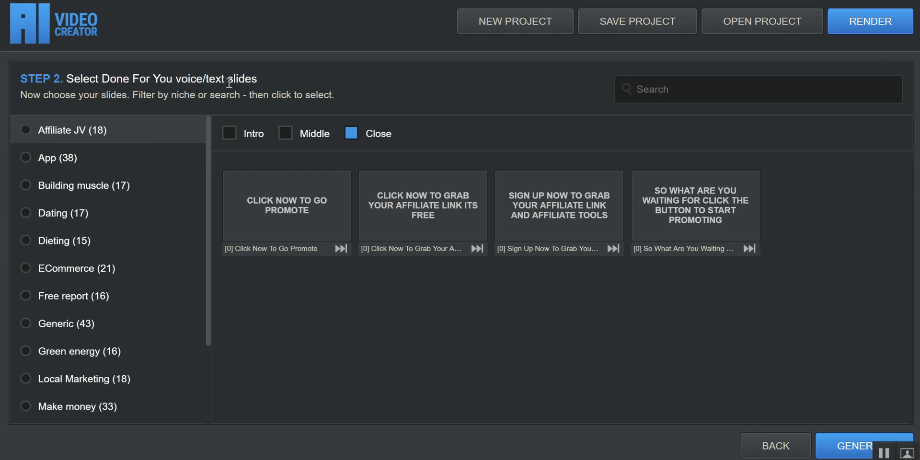
pyautogui.click(369, 133)
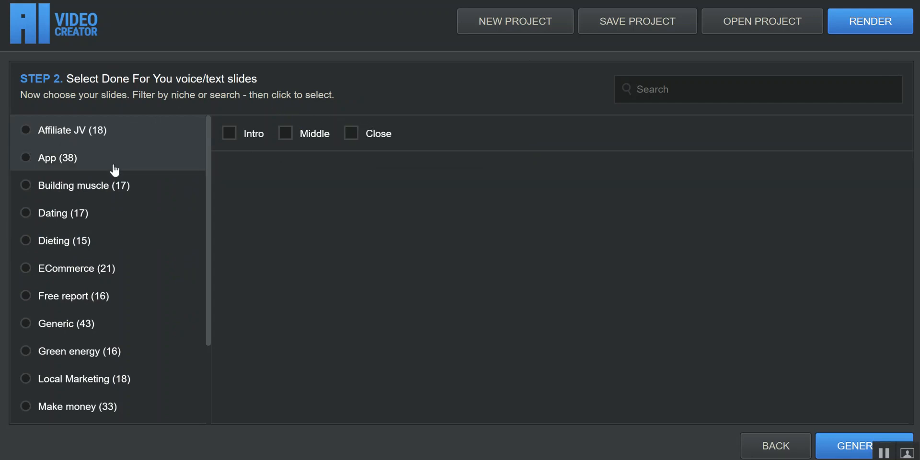
pyautogui.click(232, 137)
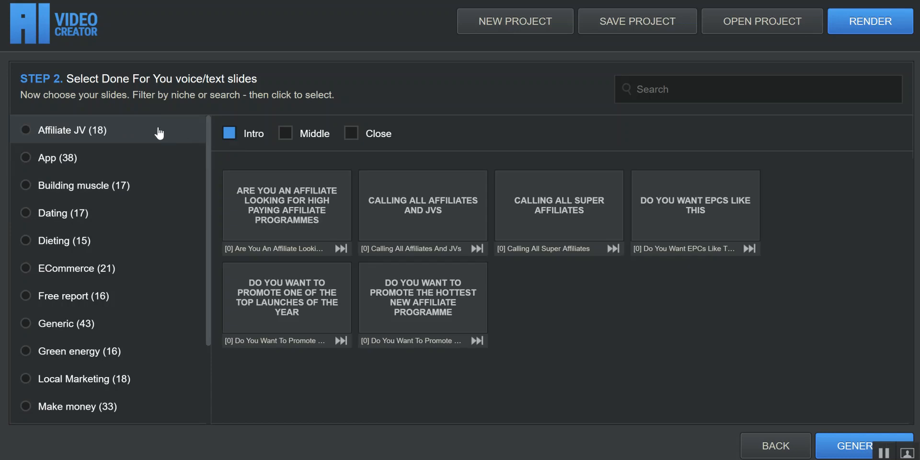
pyautogui.click(289, 135)
pyautogui.click(358, 138)
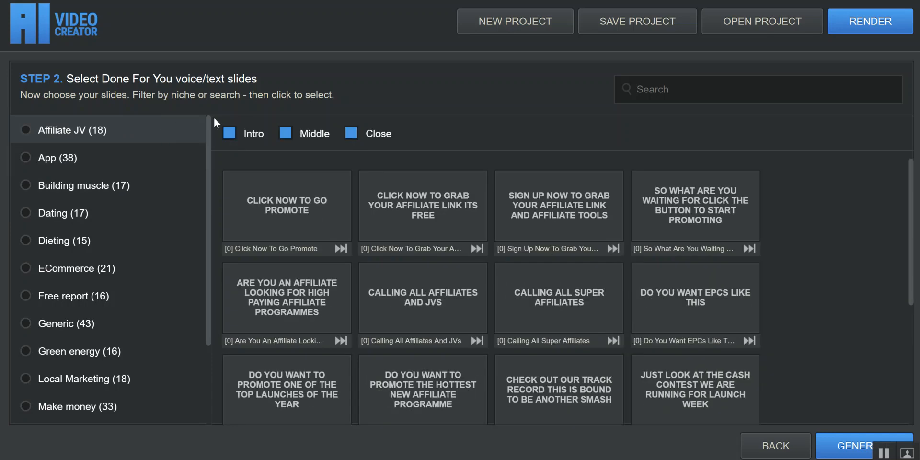
# Examine the slides offered in the Affiliate JV, App, Building muscle, Dating, Dieting, ECommerce, Free report and Generic niches.
pyautogui.scroll(-4, 126, 335)
pyautogui.scroll(4, 124, 338)
pyautogui.click(73, 156)
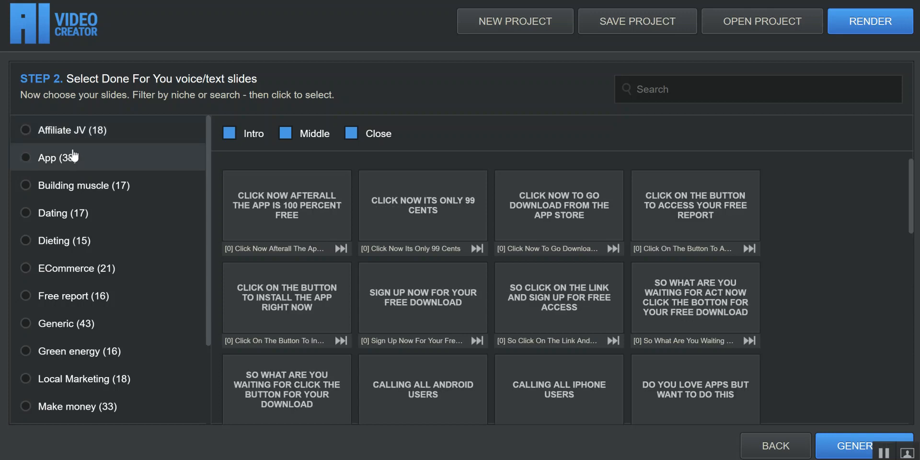
pyautogui.click(105, 185)
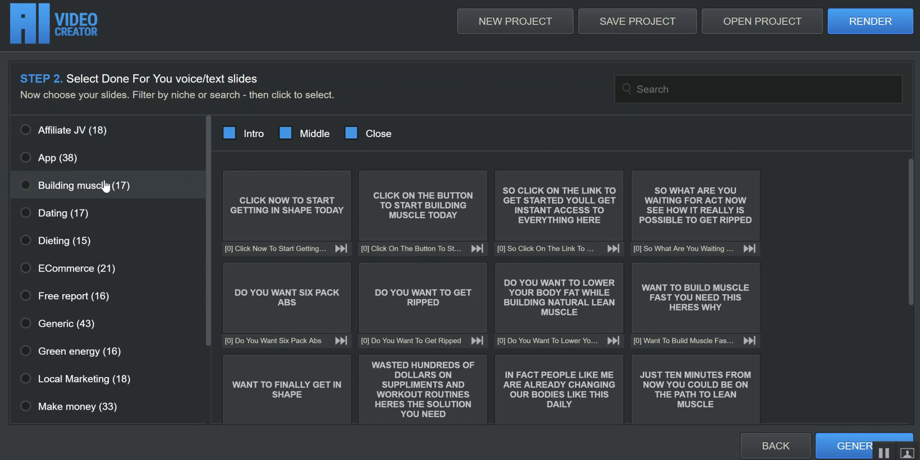
pyautogui.click(90, 209)
pyautogui.click(94, 246)
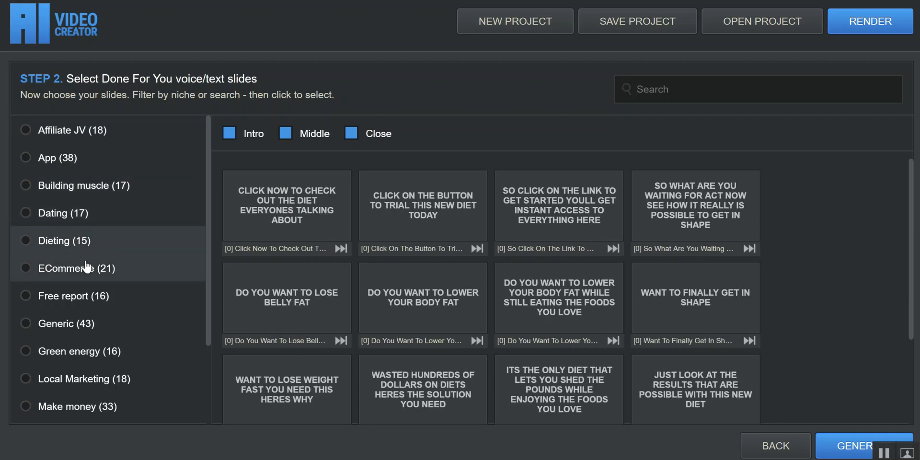
pyautogui.click(88, 266)
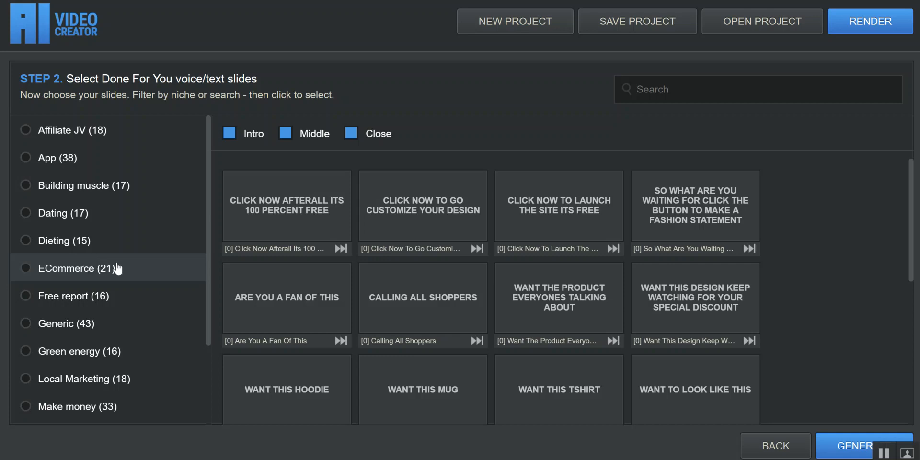
pyautogui.scroll(-3, 114, 263)
pyautogui.click(109, 233)
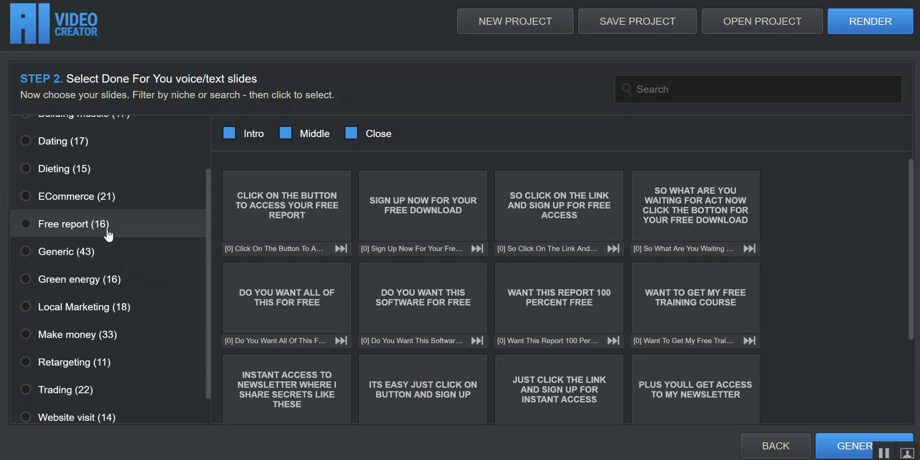
pyautogui.click(91, 254)
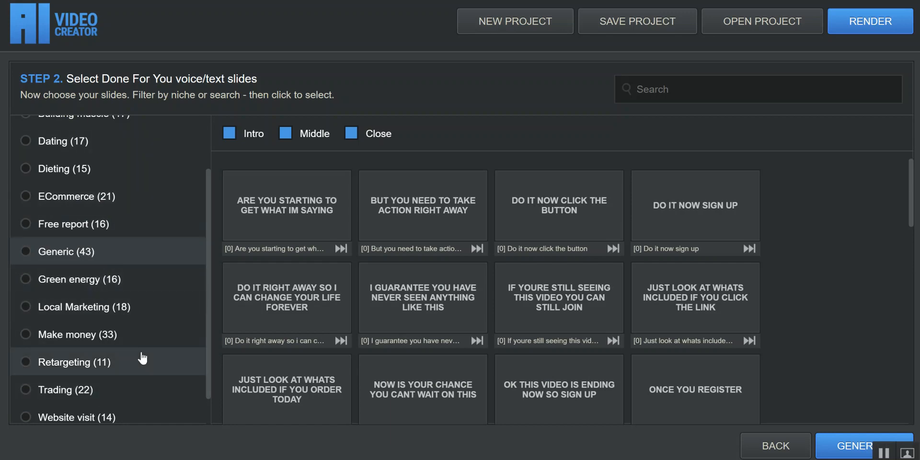
# Try selecting "Click now to start making money today" in Make money and "Are you starting to get what im saying" in Generic, and deselect both.
pyautogui.click(113, 335)
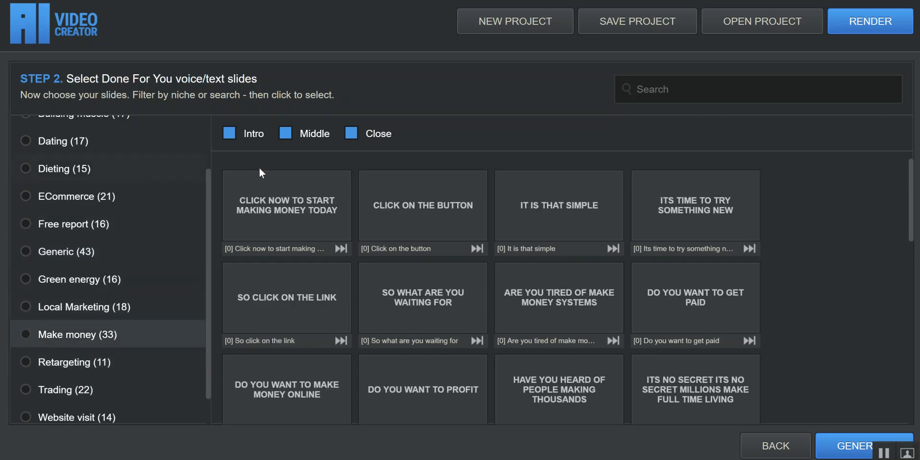
pyautogui.click(262, 194)
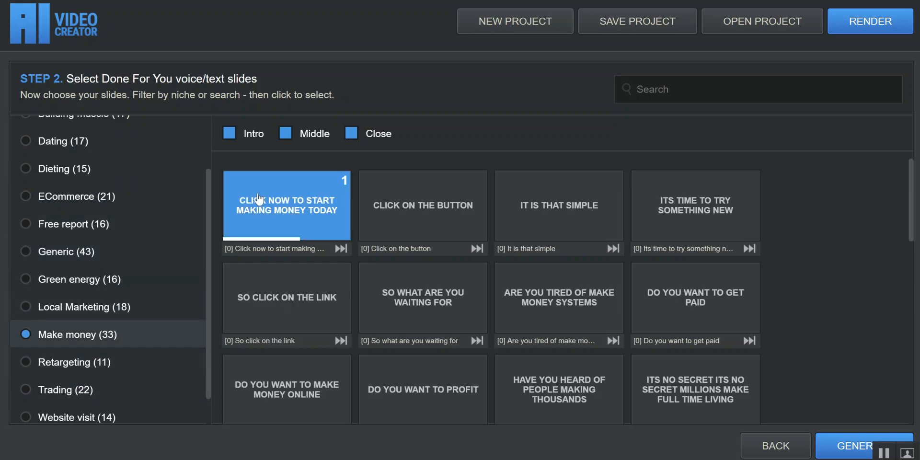
pyautogui.click(90, 251)
pyautogui.click(300, 219)
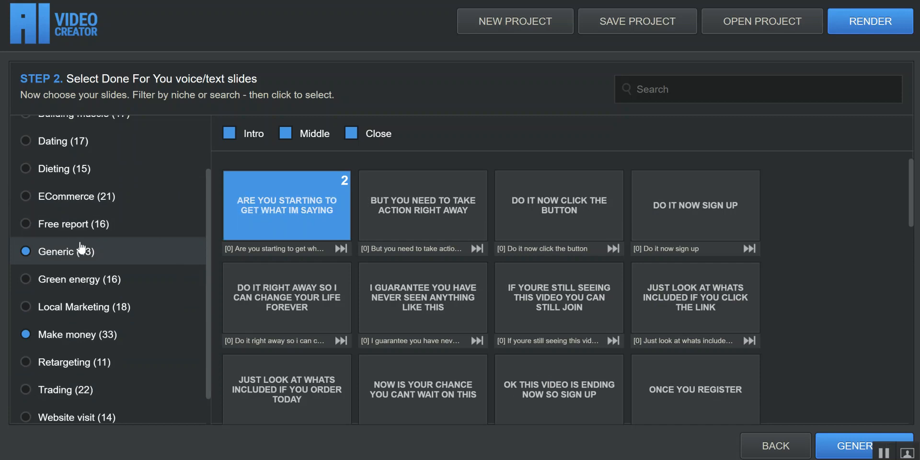
pyautogui.click(222, 216)
pyautogui.click(97, 338)
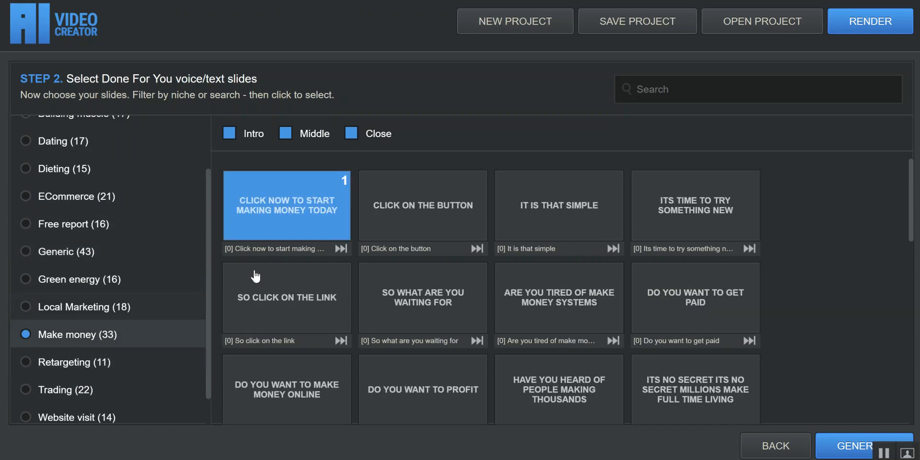
# Examine the slides in the Generic, Green energy, Local Marketing, Make money, Retargeting, Trading, Website visit and Youtube niches.
pyautogui.click(99, 253)
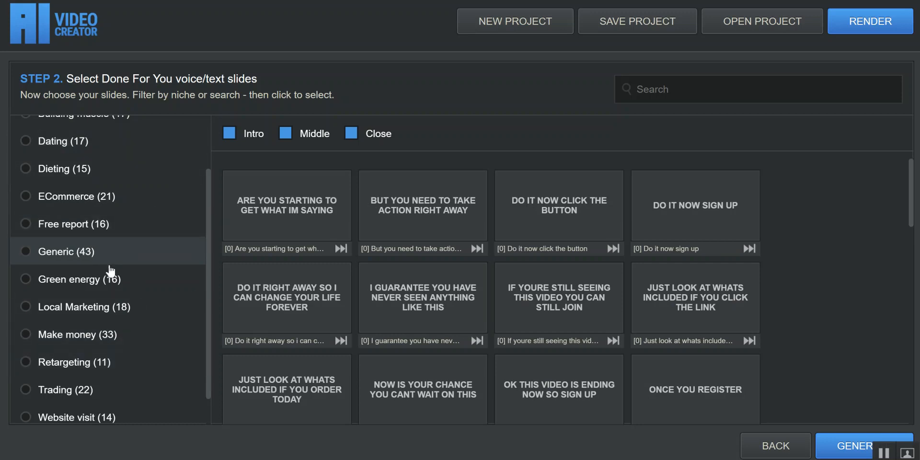
pyautogui.click(112, 287)
pyautogui.scroll(-1, 134, 287)
pyautogui.scroll(-1, 138, 260)
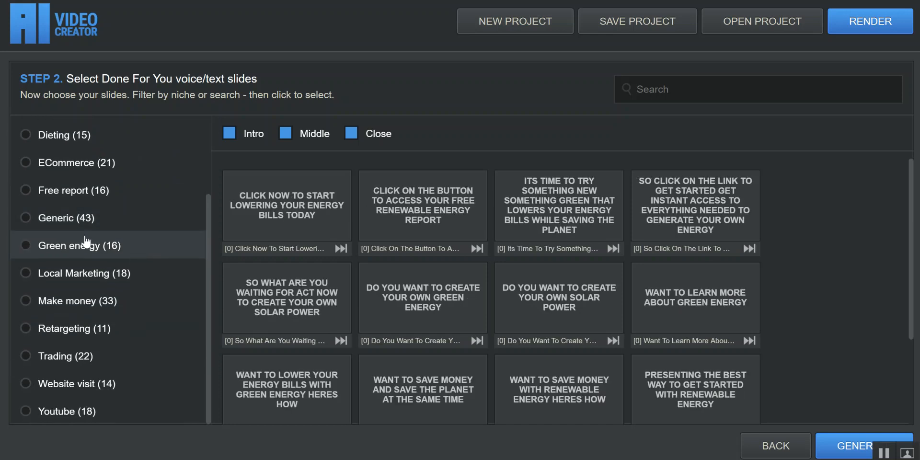
pyautogui.click(117, 284)
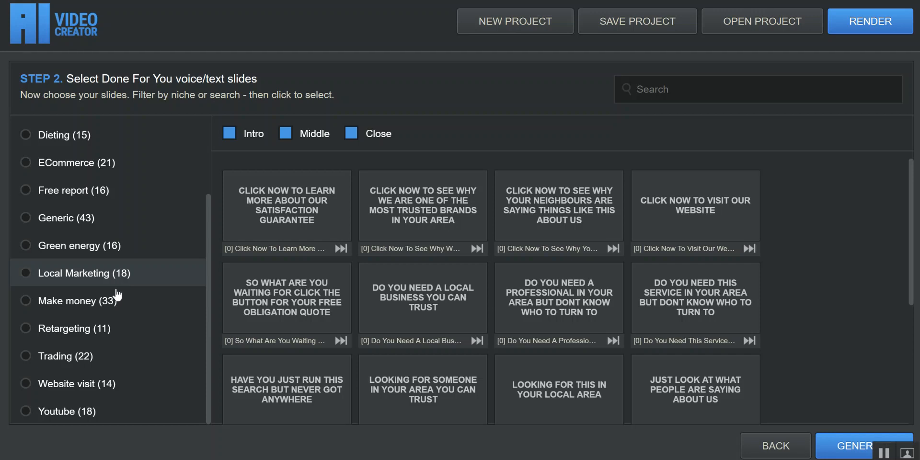
pyautogui.click(114, 301)
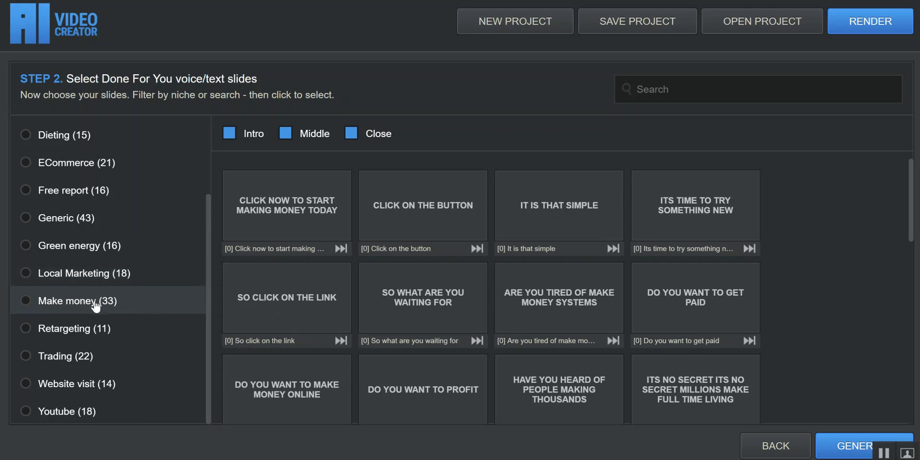
pyautogui.click(102, 329)
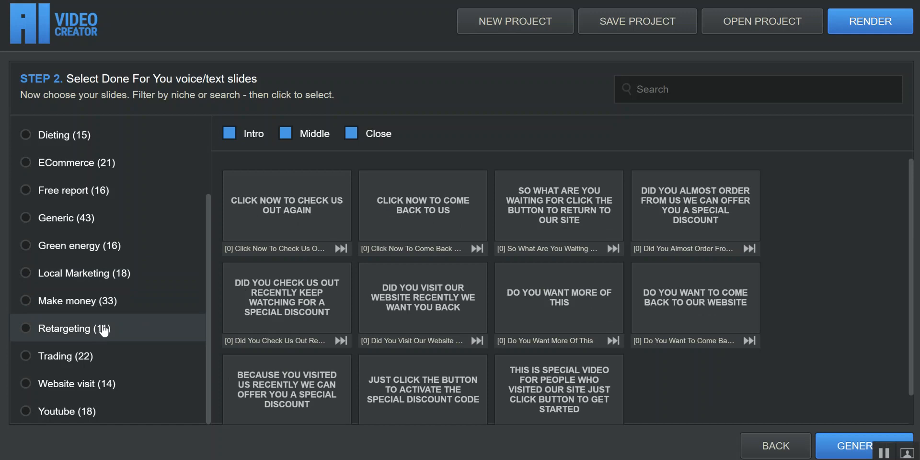
pyautogui.click(89, 355)
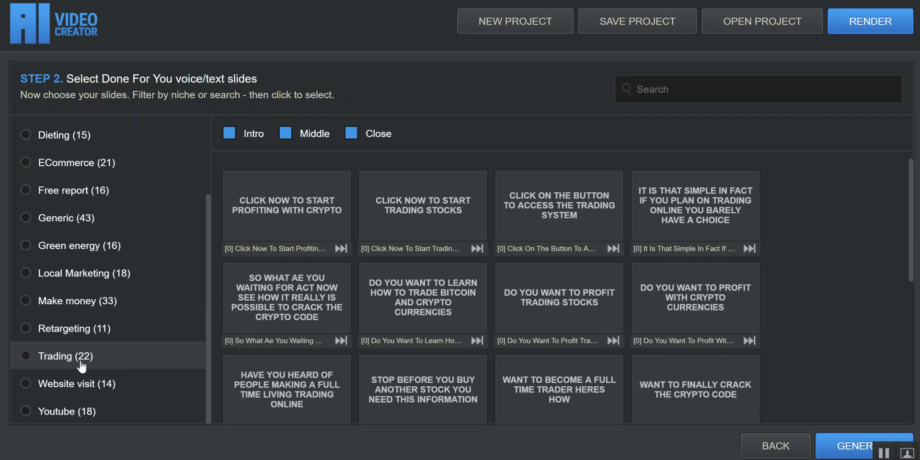
pyautogui.click(82, 387)
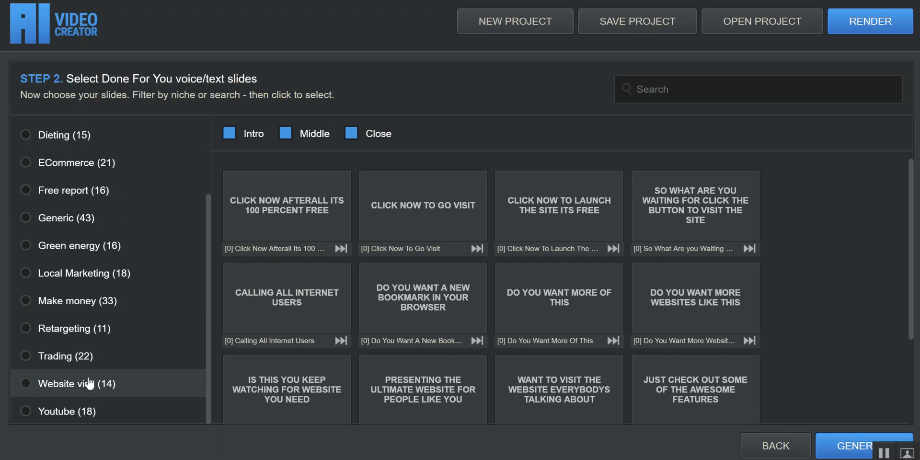
pyautogui.click(94, 415)
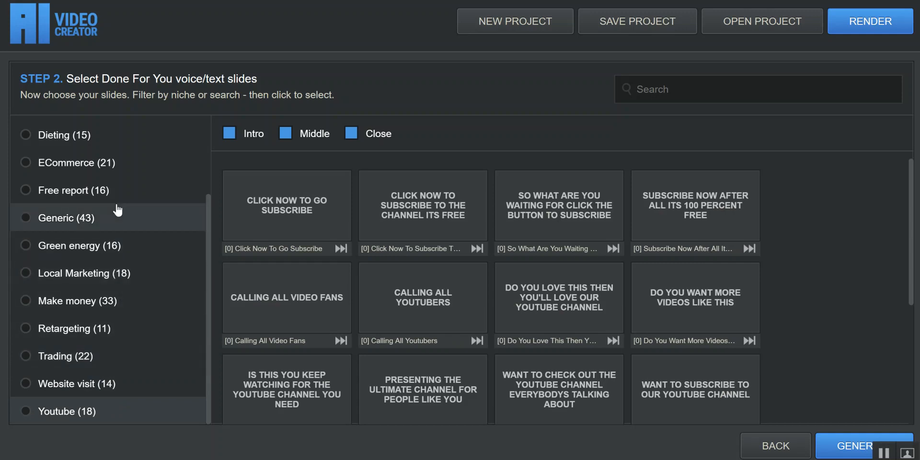
# View the Make money niche again and search the slides for "money".
pyautogui.click(109, 302)
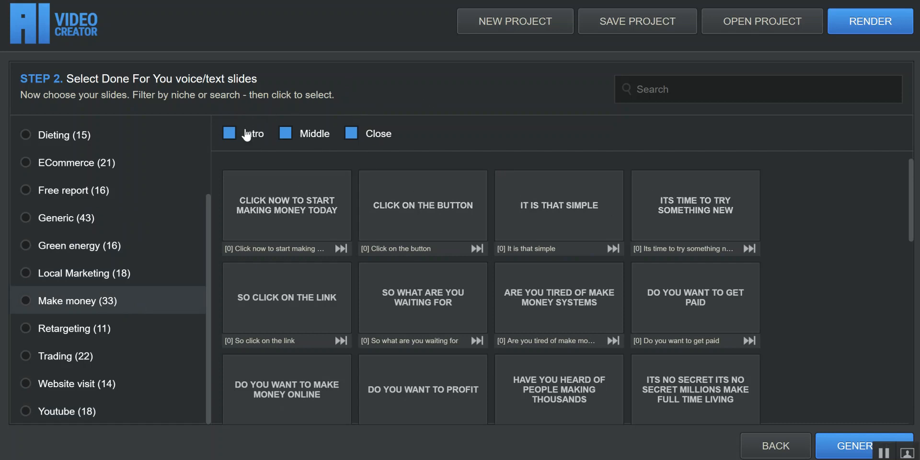
pyautogui.click(649, 91)
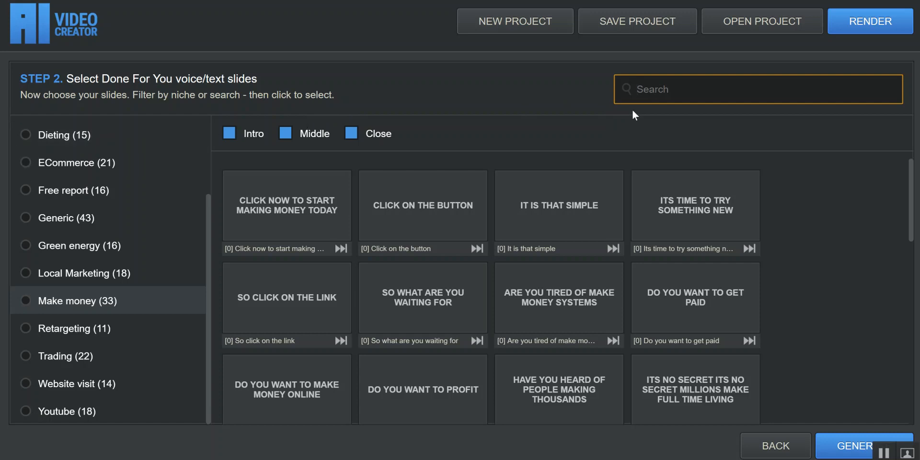
pyautogui.write('money')
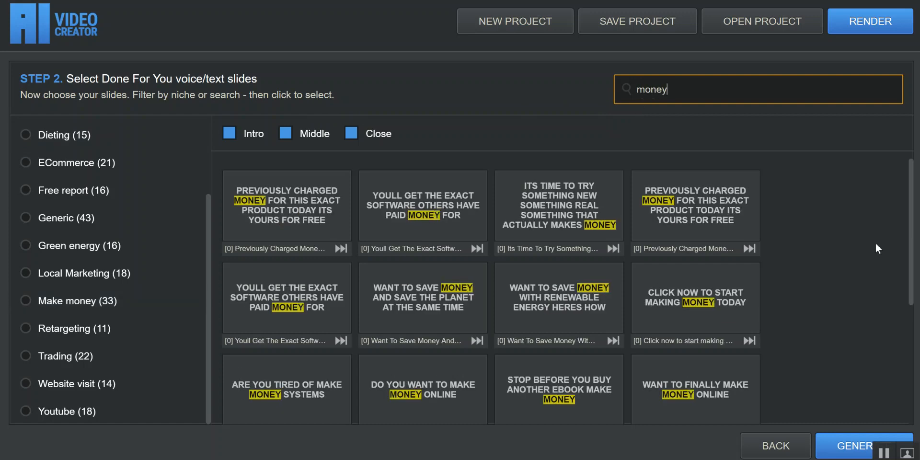
# Review the "money" search results, clear the slide search and show the Make money niche.
pyautogui.scroll(-4, 874, 240)
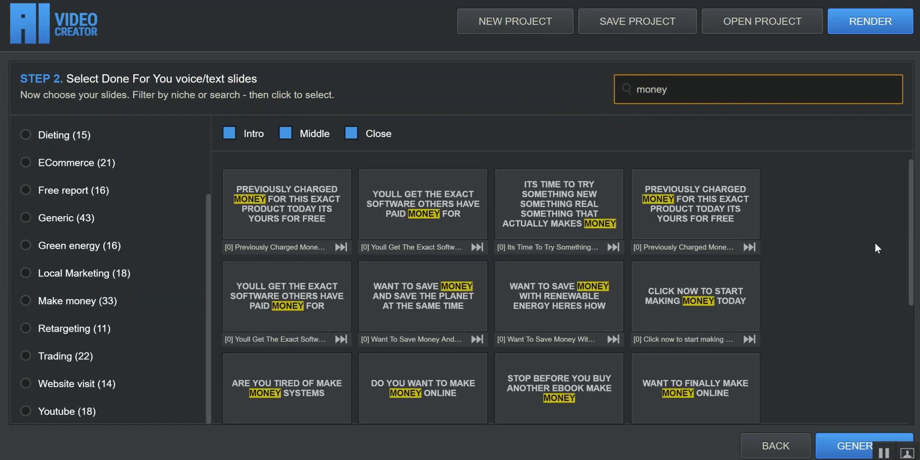
pyautogui.scroll(5, 883, 240)
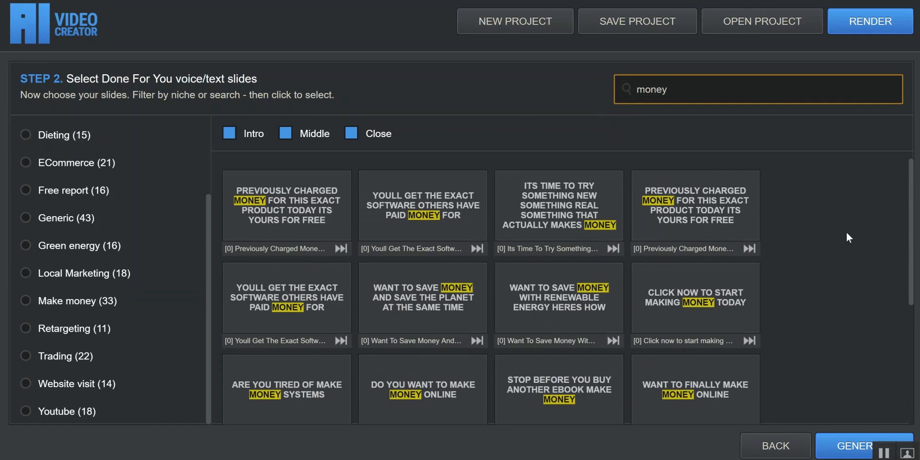
pyautogui.moveTo(695, 93); pyautogui.dragTo(602, 77)
pyautogui.press('BackSpace')
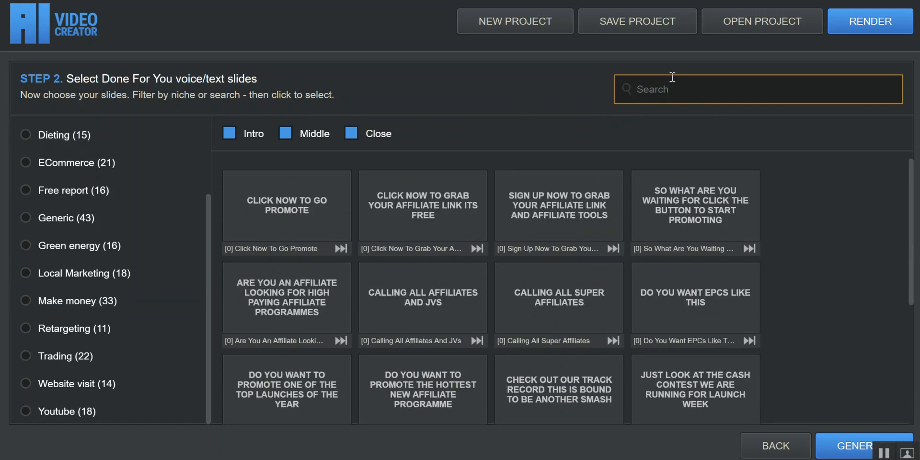
pyautogui.click(54, 301)
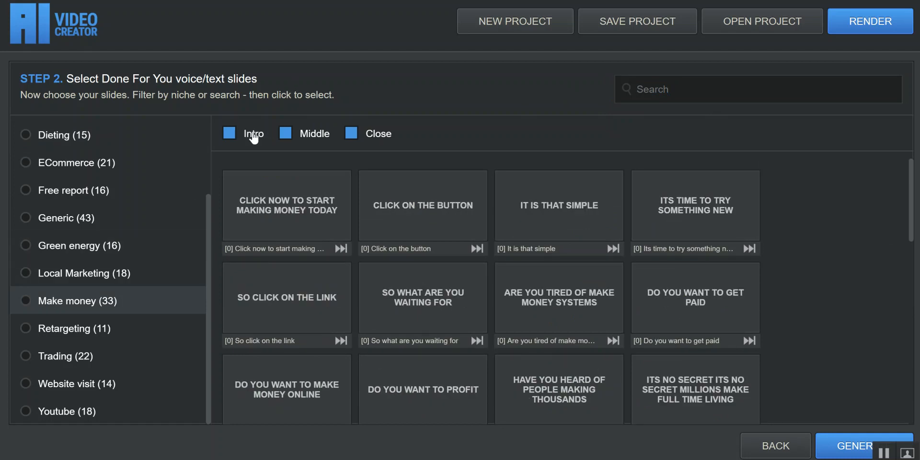
# View the Make money slides filtered to Intro only, Middle only and Close only in turn.
pyautogui.click(305, 135)
pyautogui.click(365, 137)
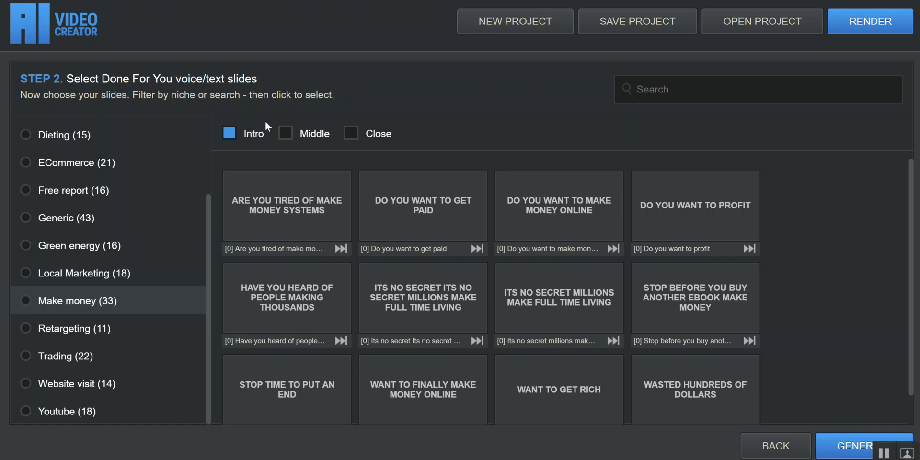
pyautogui.click(302, 133)
pyautogui.click(247, 131)
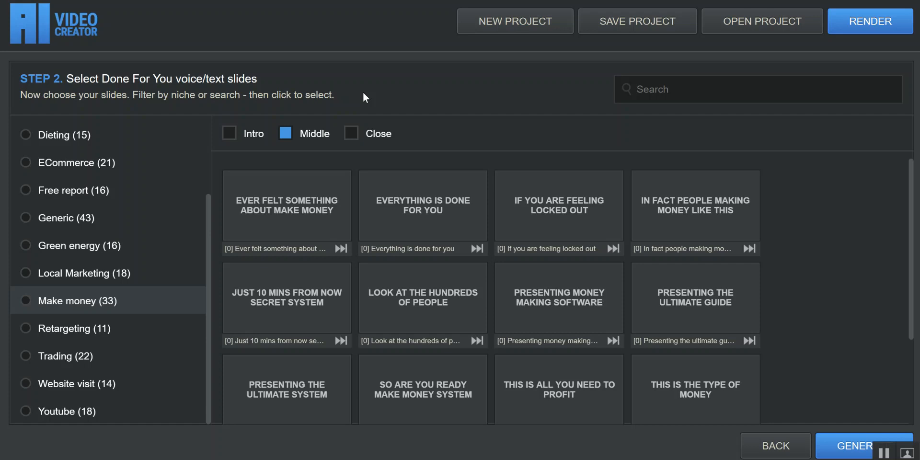
pyautogui.click(369, 136)
pyautogui.click(286, 133)
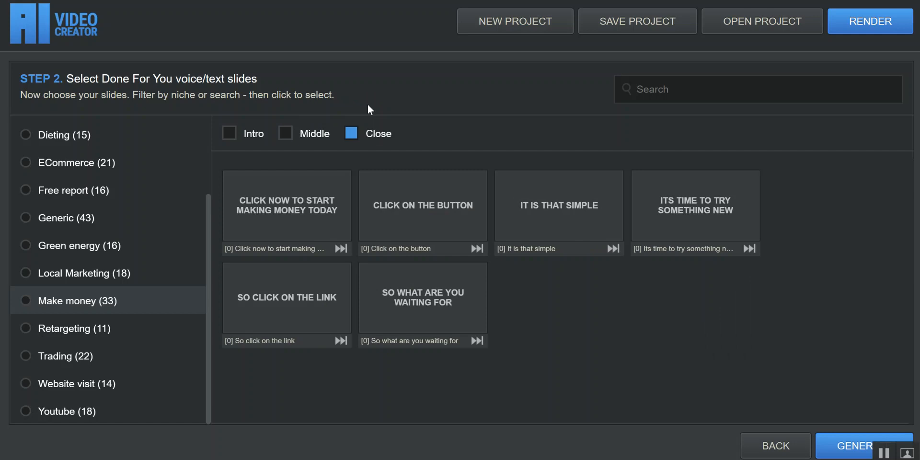
# Compare the Make money slides under different combinations of the Intro, Middle and Close filters, ending with all three off.
pyautogui.click(257, 134)
pyautogui.click(313, 133)
pyautogui.click(353, 134)
pyautogui.click(319, 137)
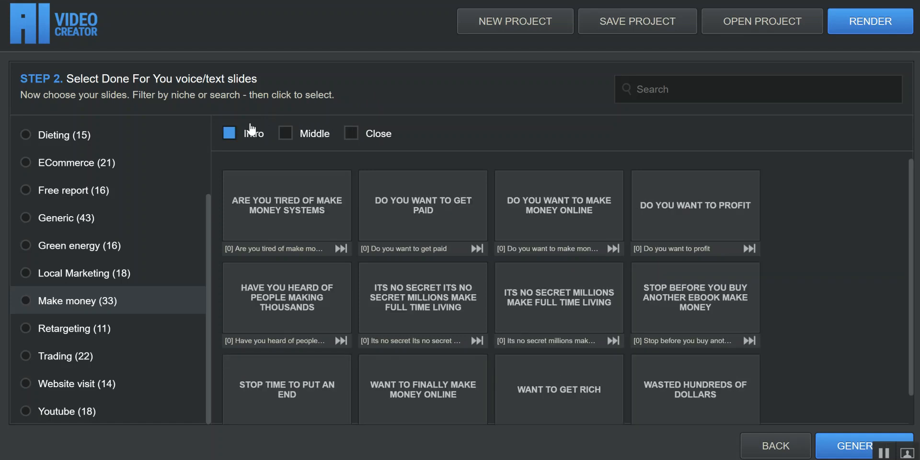
pyautogui.click(312, 136)
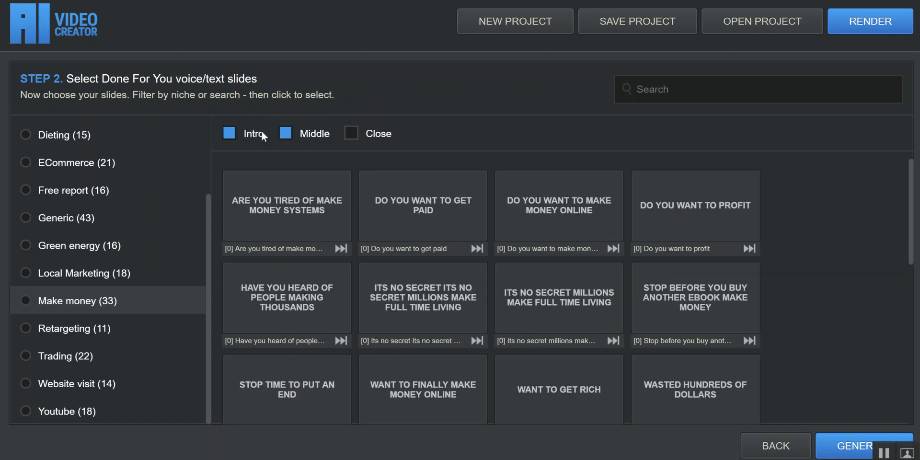
pyautogui.click(261, 130)
pyautogui.click(322, 138)
pyautogui.click(359, 137)
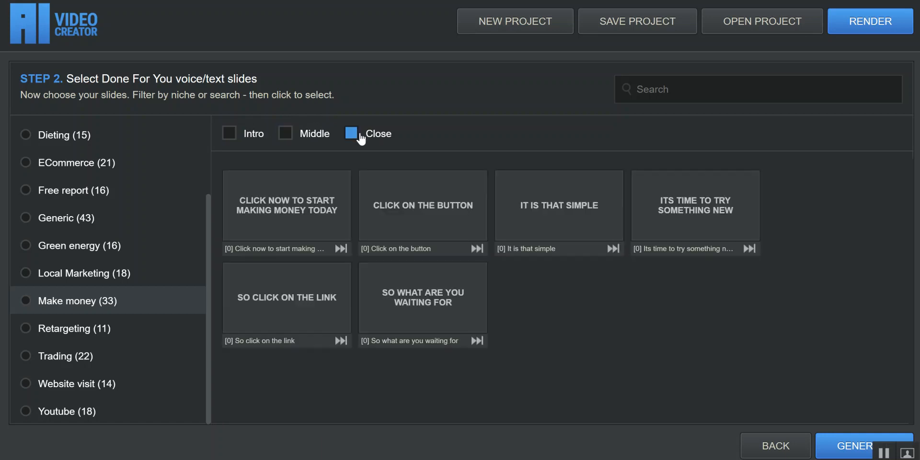
pyautogui.click(362, 133)
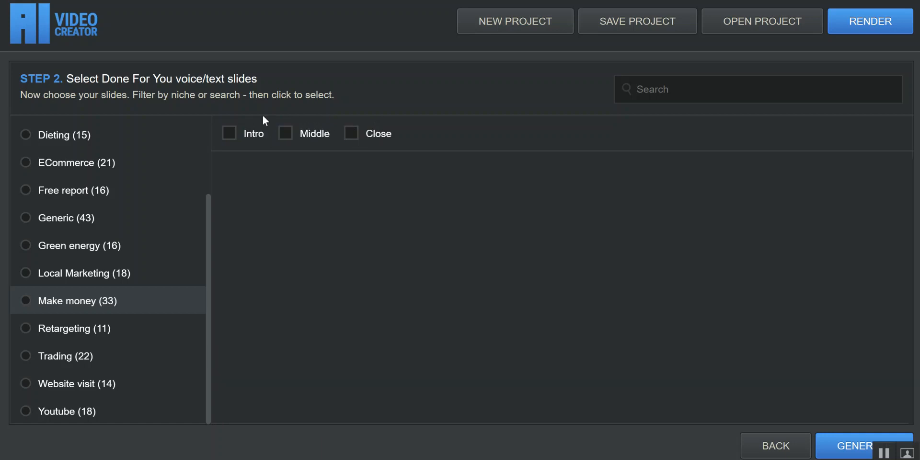
# Show only Intro slides and select "Are you tired of make money systems" with voice [1] in Make money and "Wish this was your reality" in Generic.
pyautogui.click(243, 134)
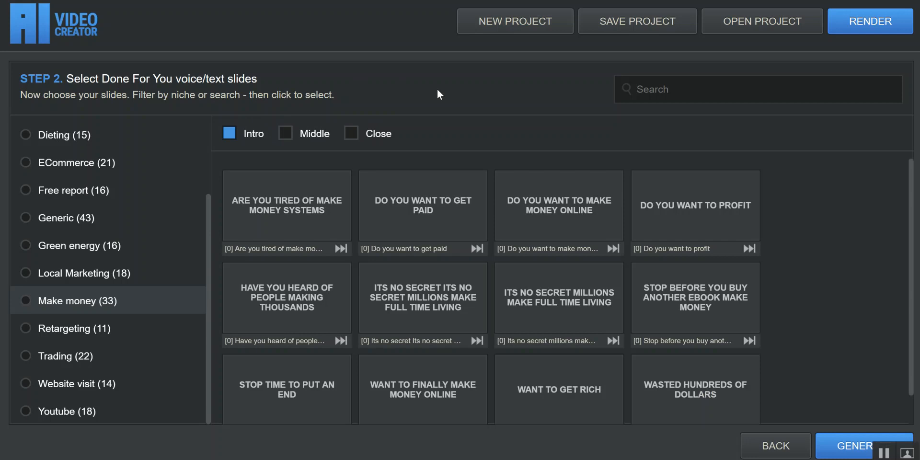
pyautogui.scroll(-1, 835, 265)
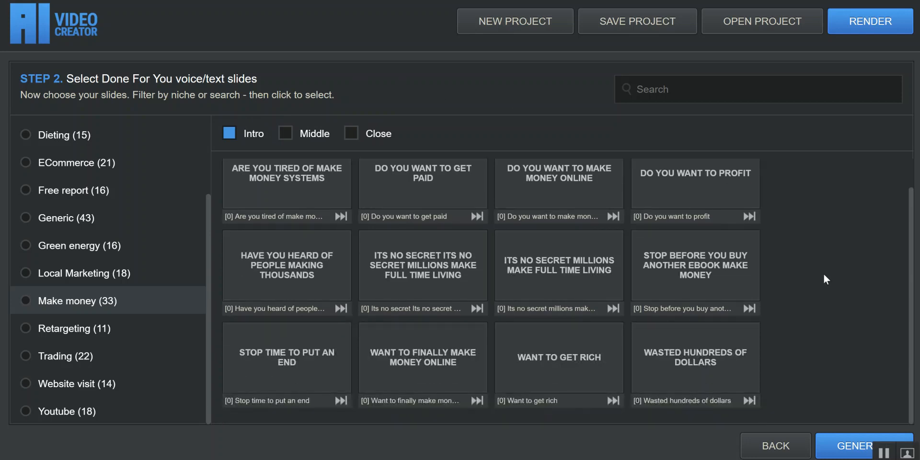
pyautogui.scroll(1, 823, 275)
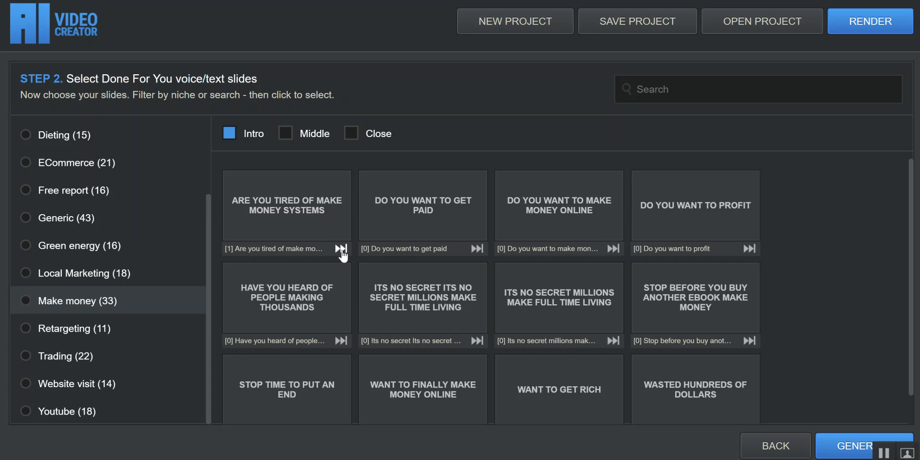
pyautogui.click(274, 205)
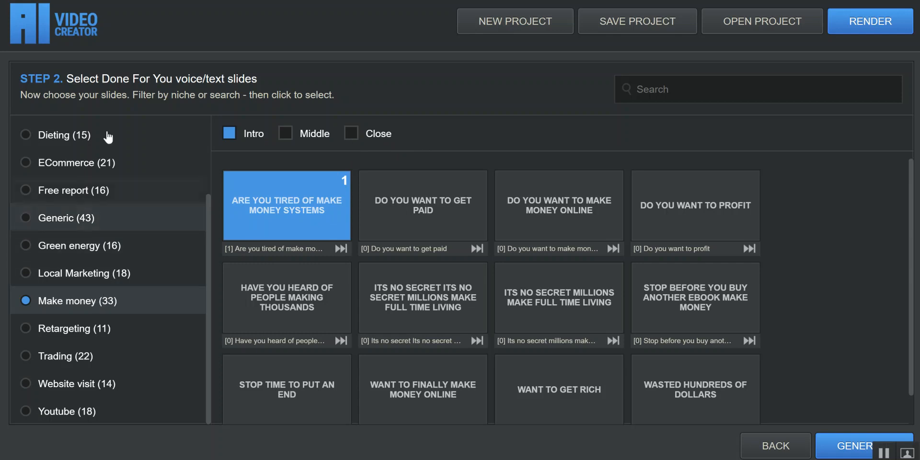
pyautogui.click(96, 227)
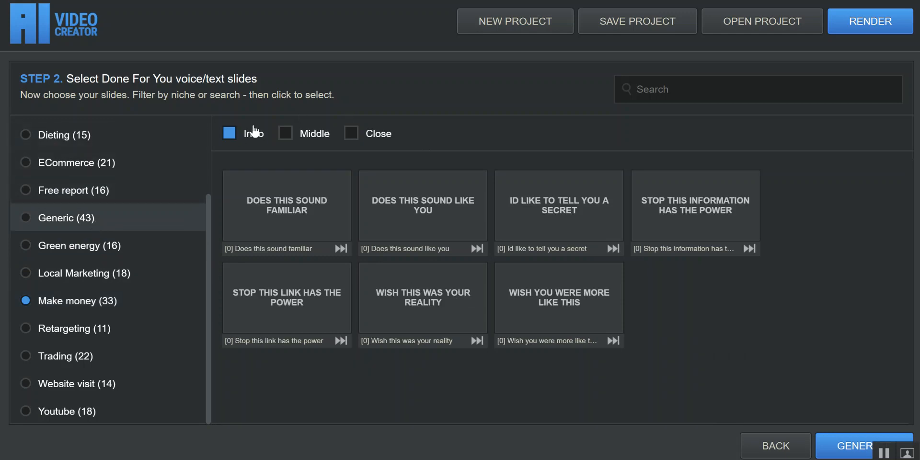
pyautogui.click(432, 301)
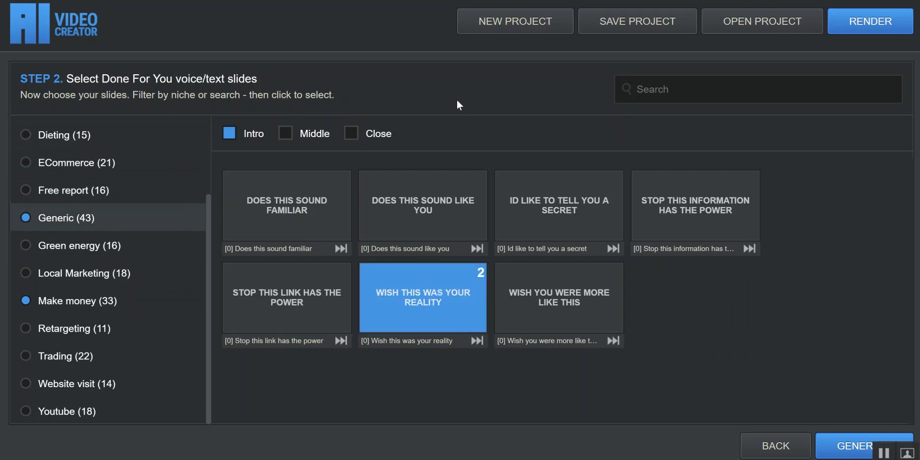
# Show only Middle slides in Make money and select "Presenting money making software" with voice [1] and "This is the type of money".
pyautogui.click(113, 300)
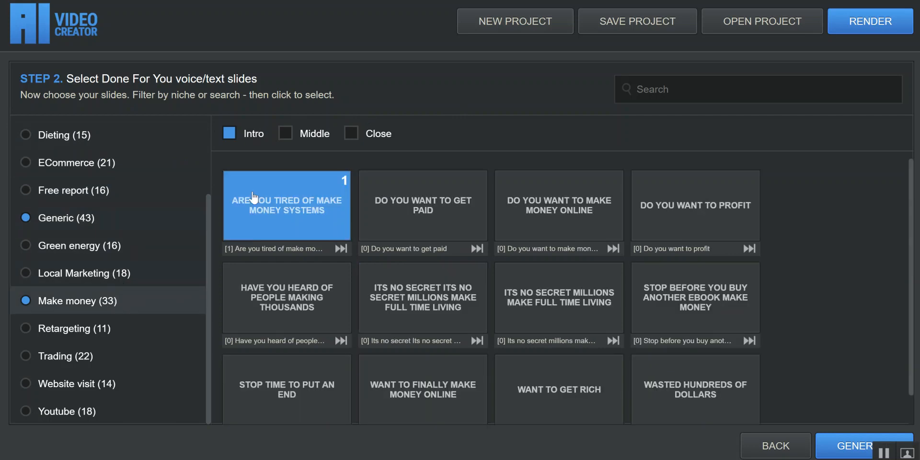
pyautogui.click(306, 134)
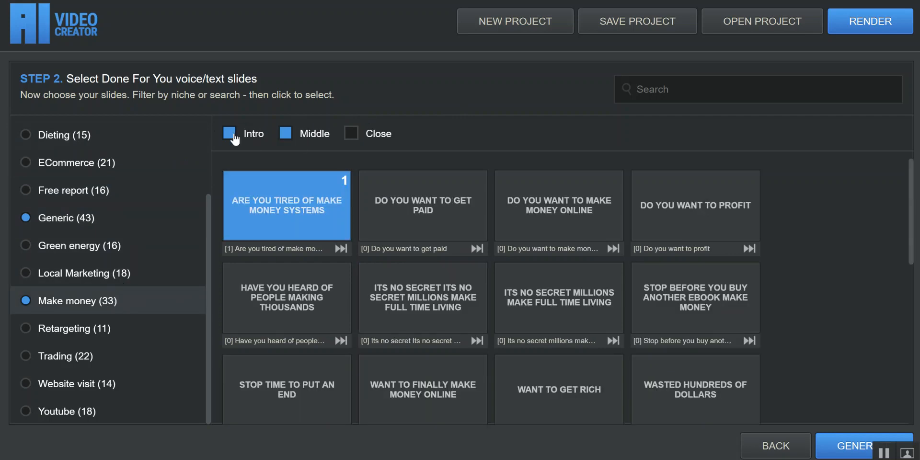
pyautogui.click(230, 133)
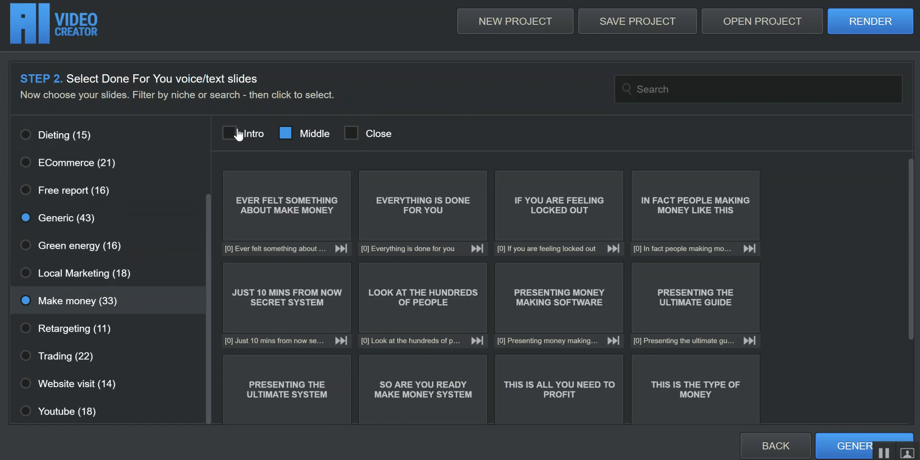
pyautogui.click(428, 182)
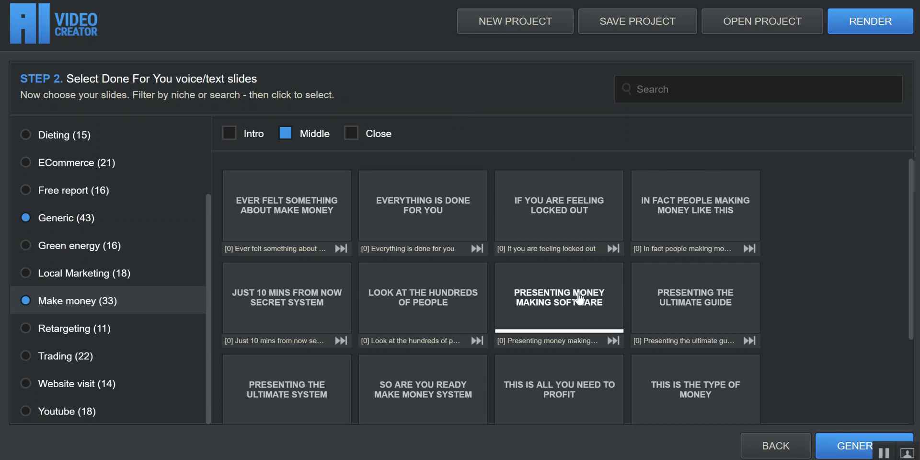
pyautogui.click(611, 340)
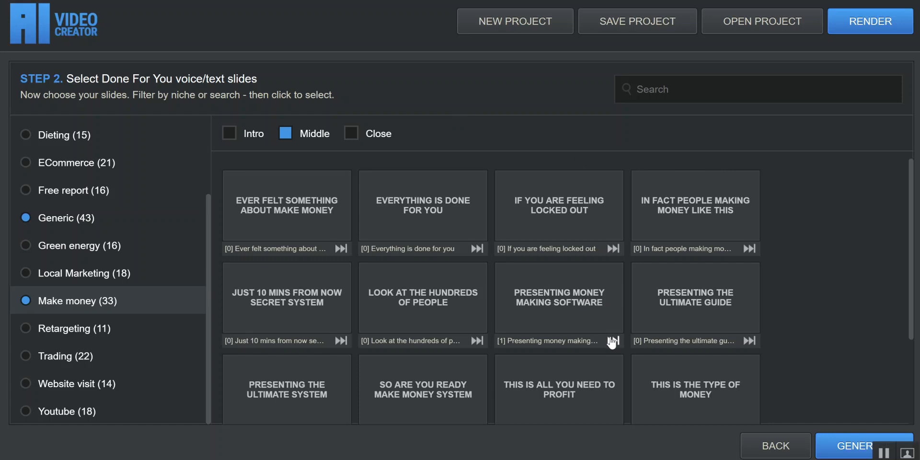
pyautogui.click(566, 310)
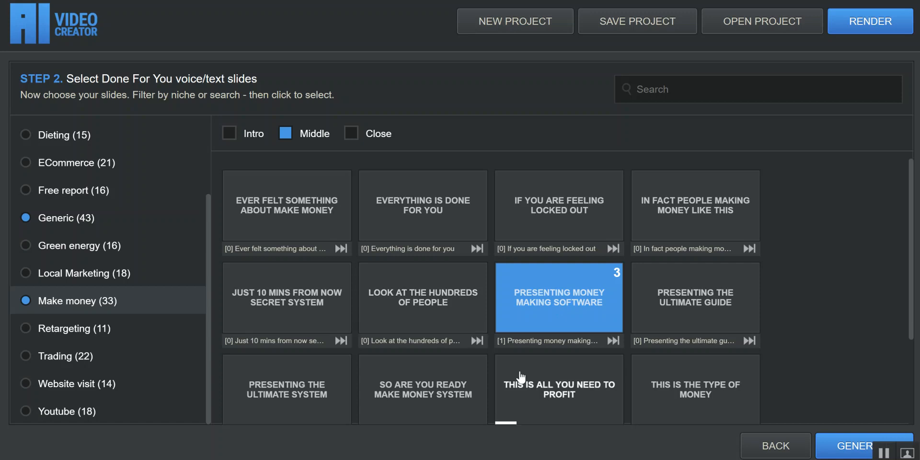
pyautogui.click(711, 393)
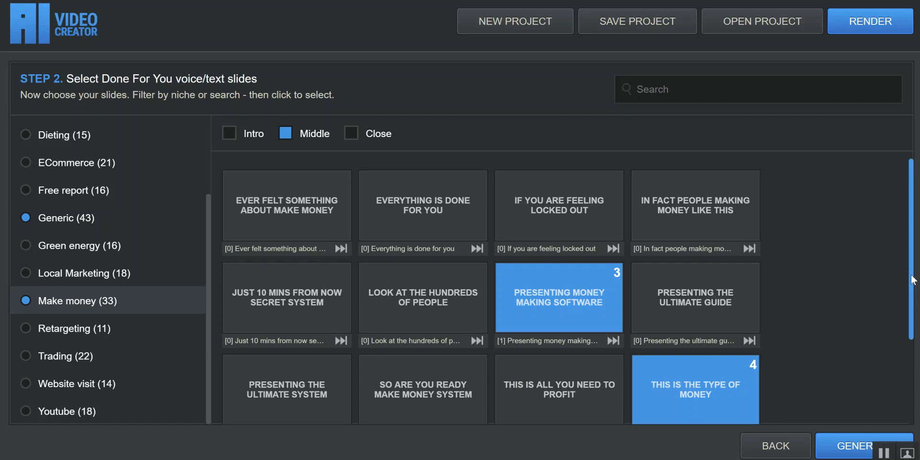
# Show only the Close slides in Make money and select "It is that simple".
pyautogui.scroll(-1, 905, 312)
pyautogui.scroll(-3, 900, 330)
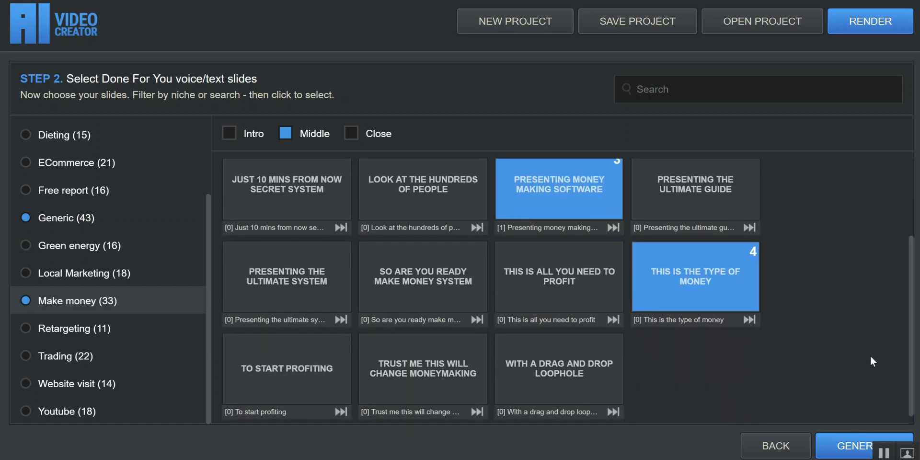
pyautogui.click(370, 136)
pyautogui.click(321, 138)
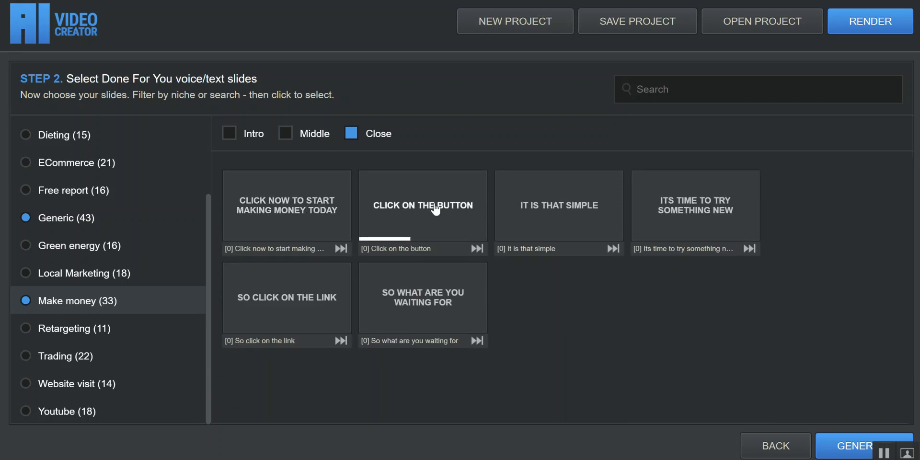
pyautogui.click(543, 217)
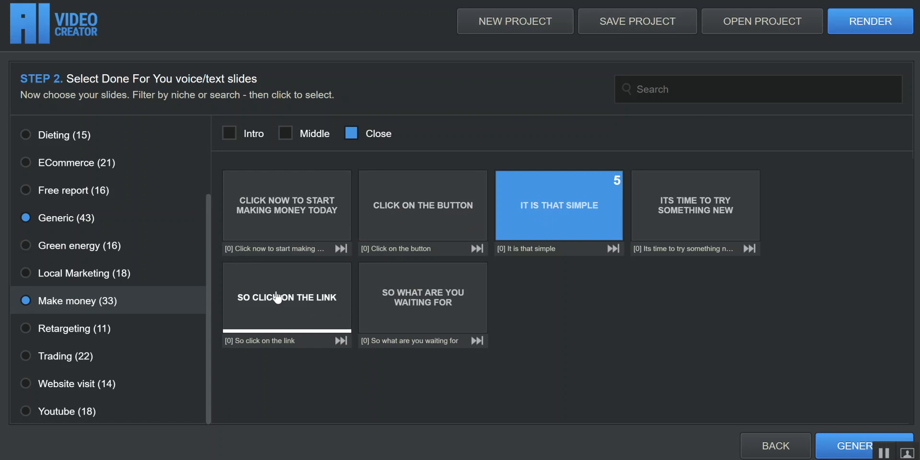
# Select the Generic Close slides "But you need to take action right away", "Do it right away so I can…" and "Ok this video is ending…".
pyautogui.click(129, 216)
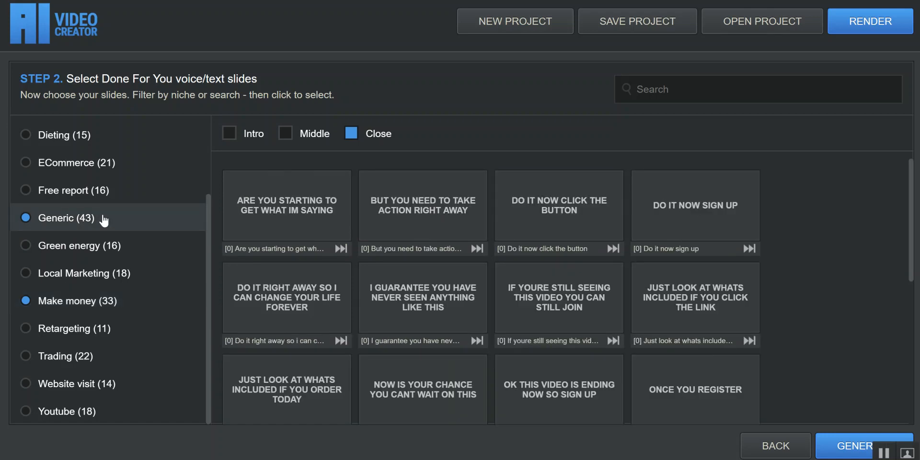
pyautogui.click(440, 214)
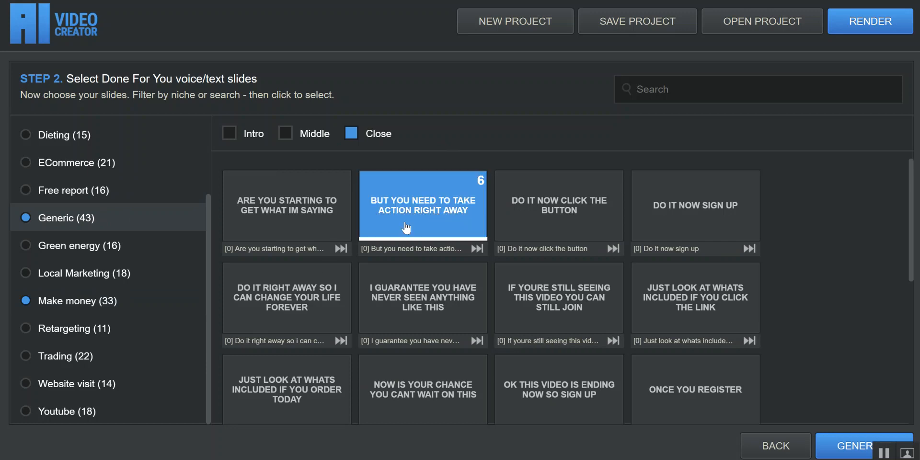
pyautogui.click(327, 299)
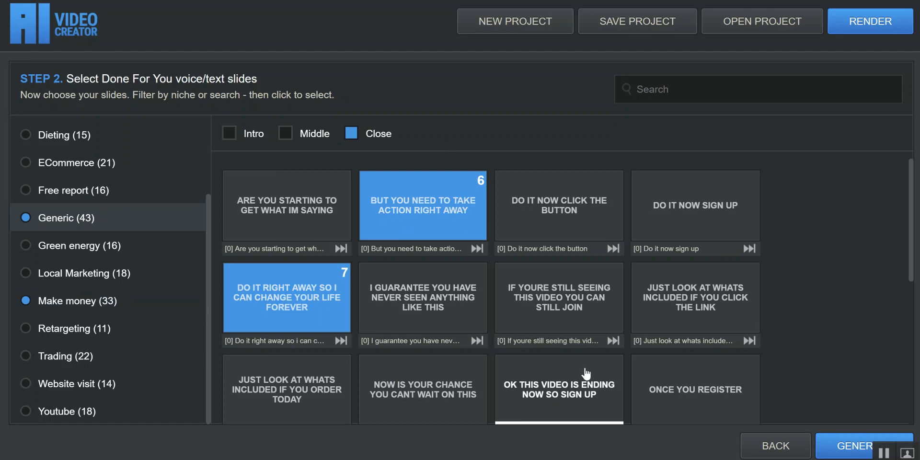
pyautogui.click(575, 382)
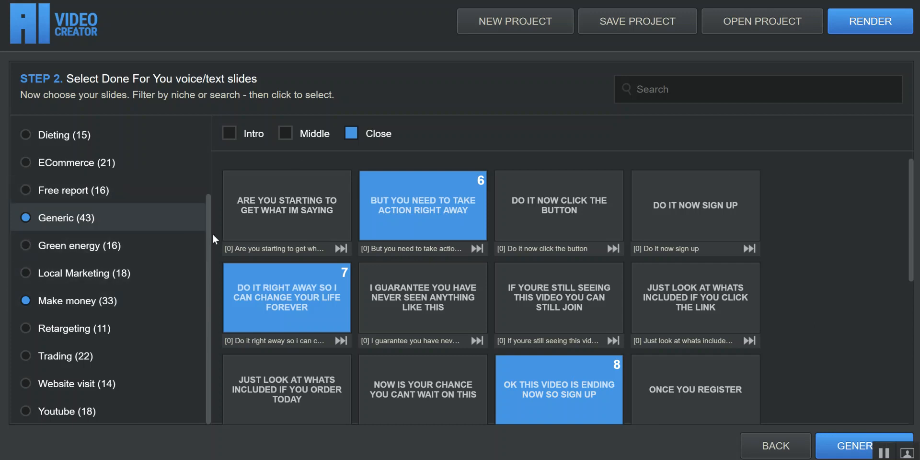
# Generate the video from the selected slides and preview it through to the last scene.
pyautogui.moveTo(207, 240); pyautogui.dragTo(208, 166)
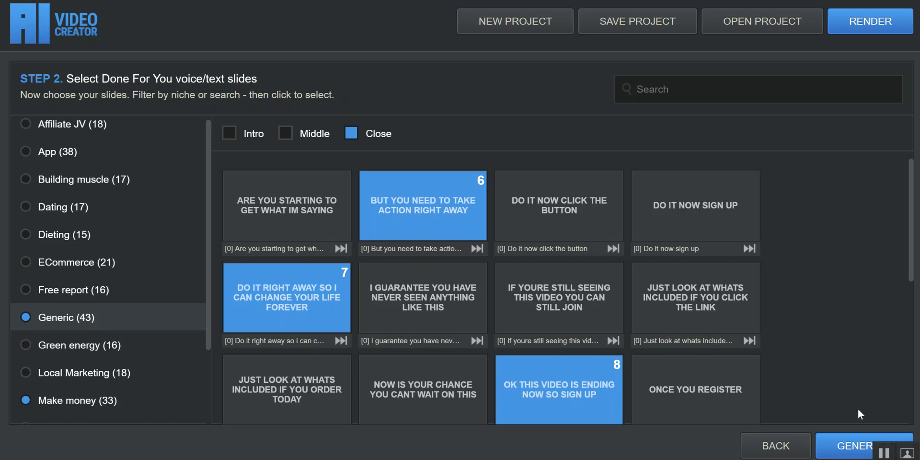
pyautogui.click(848, 445)
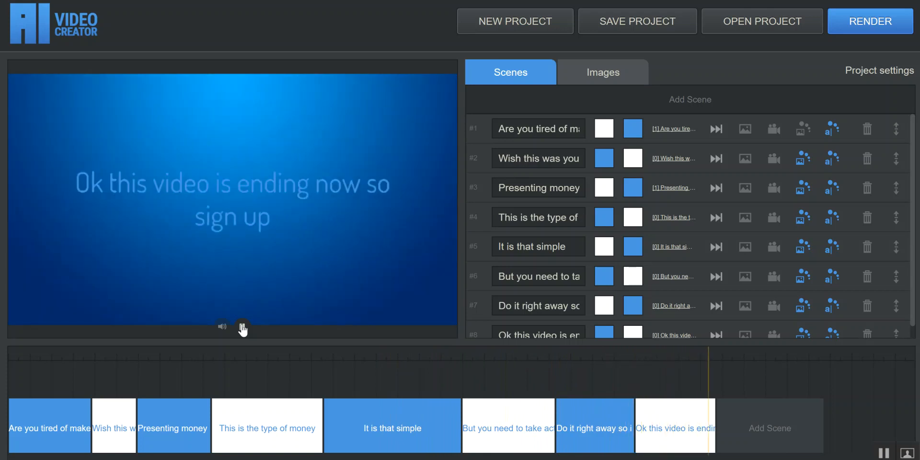
pyautogui.click(243, 327)
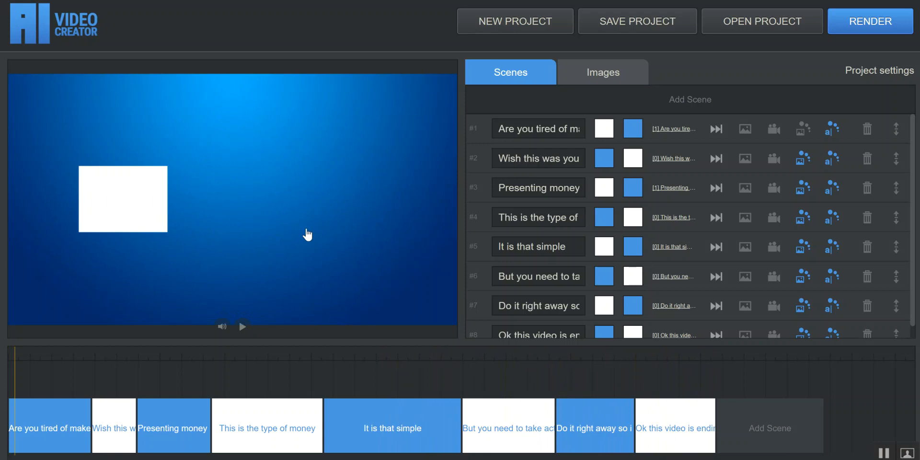
# Add "in 2018" to the end of the first scene's text and play the preview.
pyautogui.click(541, 127)
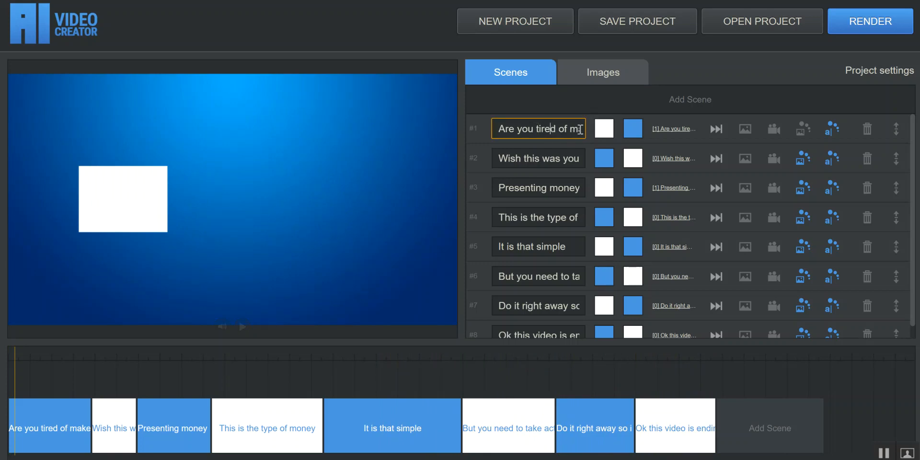
pyautogui.tripleClick(559, 127)
pyautogui.click(559, 126)
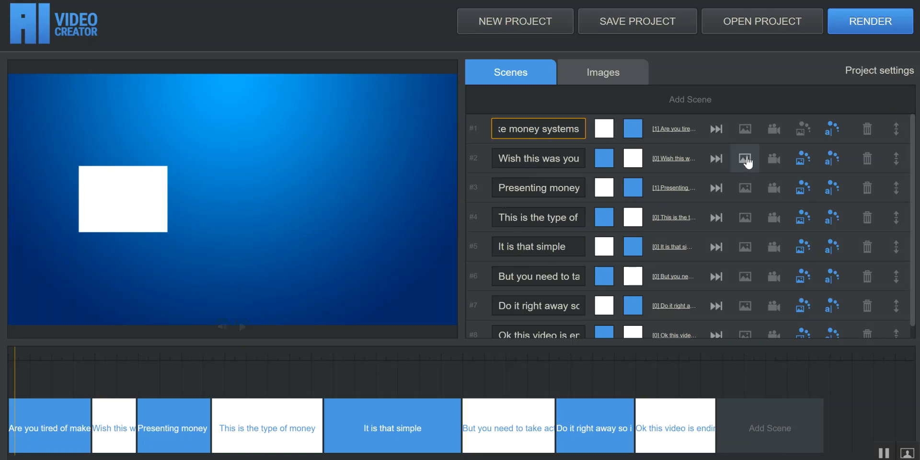
pyautogui.write('in 2018')
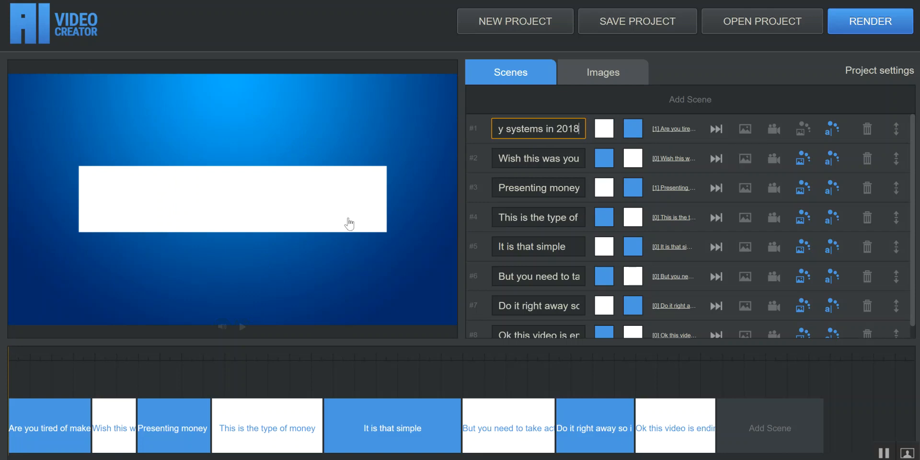
pyautogui.click(242, 327)
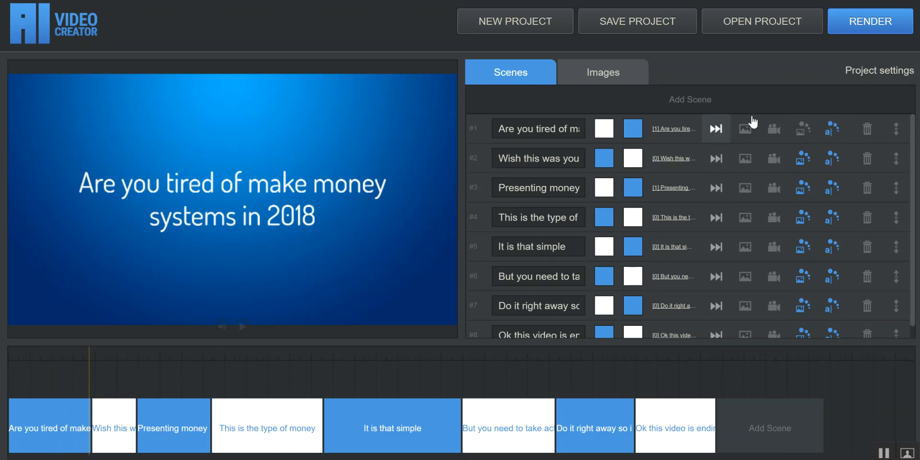
# Try the Scale text animation on the first scene and preview it.
pyautogui.click(830, 133)
pyautogui.scroll(5, 404, 274)
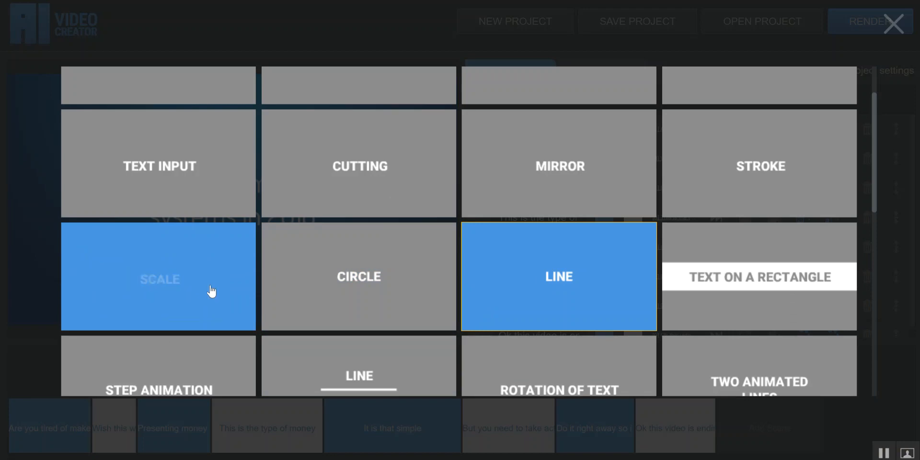
pyautogui.click(211, 290)
pyautogui.click(57, 417)
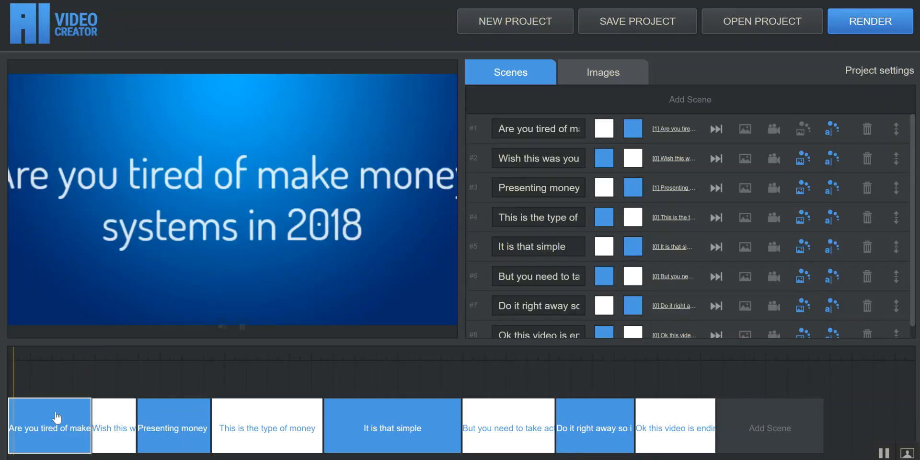
# Choose a different text animation for the first scene and preview how its text appears.
pyautogui.click(831, 136)
pyautogui.click(535, 146)
pyautogui.click(83, 407)
pyautogui.click(242, 327)
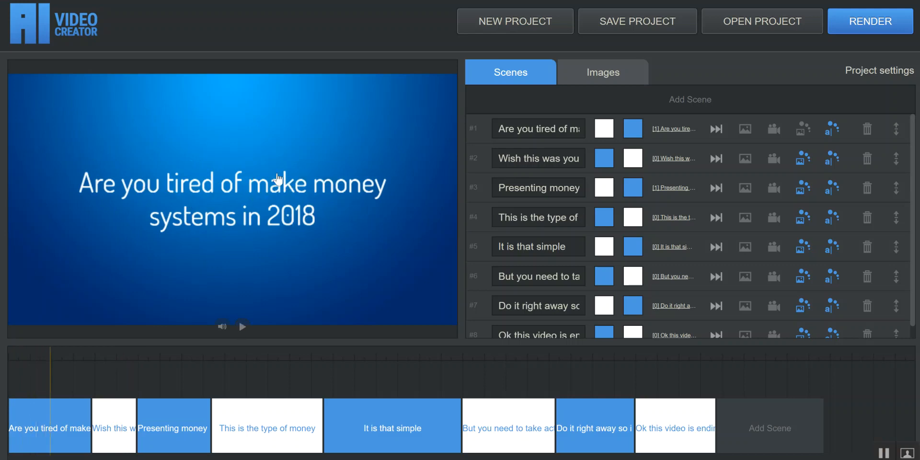
# Apply the third image animation in the first row to the opening scene and preview it.
pyautogui.click(808, 138)
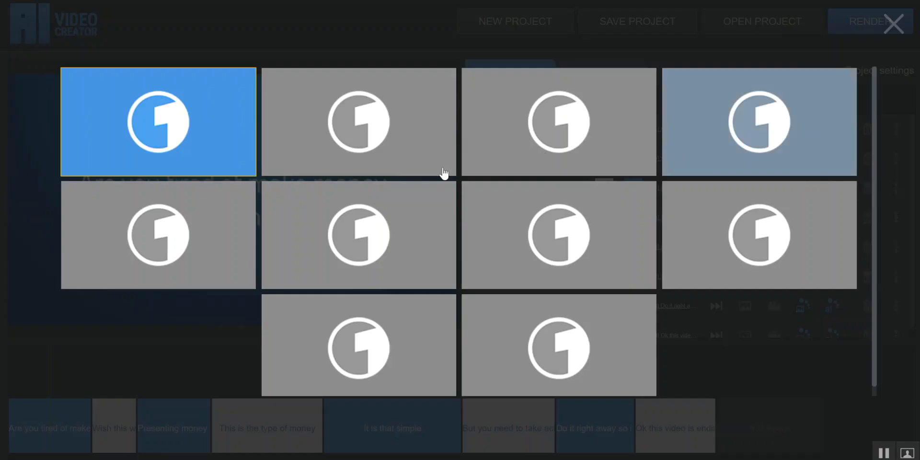
pyautogui.click(536, 153)
pyautogui.click(90, 406)
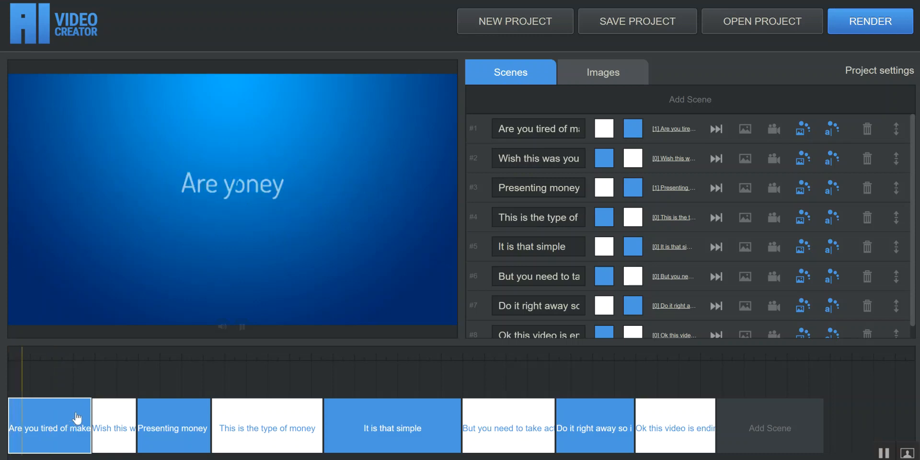
pyautogui.click(242, 328)
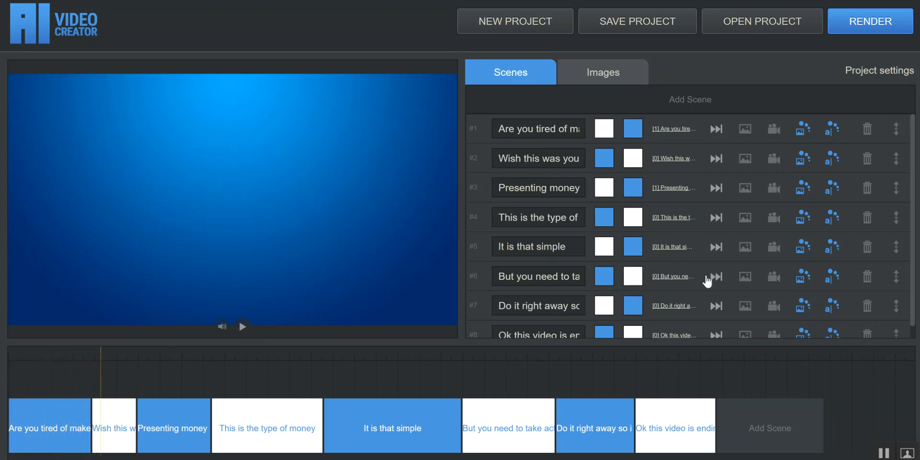
# Move "Presenting money making software" ahead of "Wish this was your reality" and switch the first scene's voice to [0].
pyautogui.moveTo(899, 167)
pyautogui.mouseDown()
pyautogui.moveTo(897, 188)
pyautogui.moveTo(901, 157)
pyautogui.moveTo(896, 191)
pyautogui.moveTo(896, 163)
pyautogui.mouseUp()
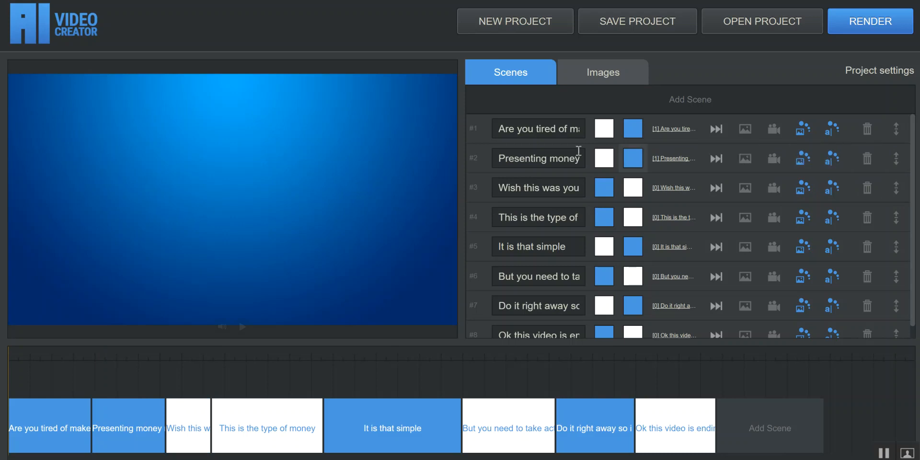
pyautogui.click(719, 135)
pyautogui.click(718, 136)
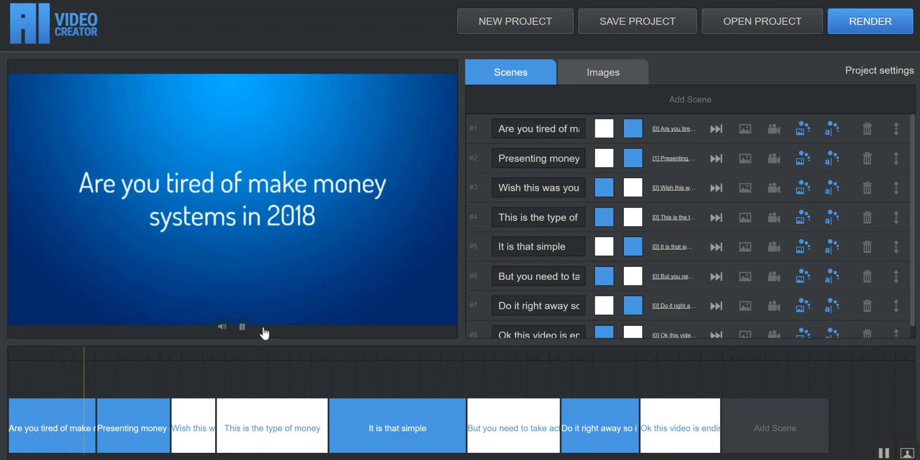
pyautogui.click(241, 328)
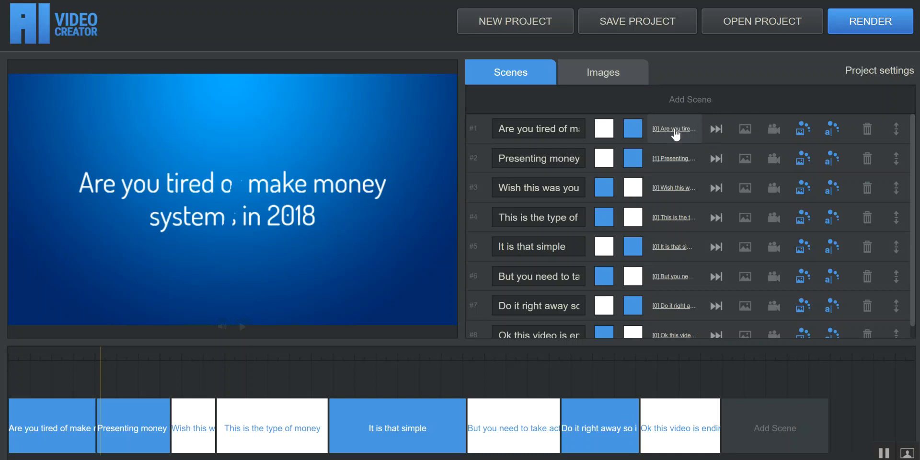
# Change the first scene's text colour to bright green and preview the scene.
pyautogui.click(607, 131)
pyautogui.moveTo(628, 178); pyautogui.dragTo(621, 150)
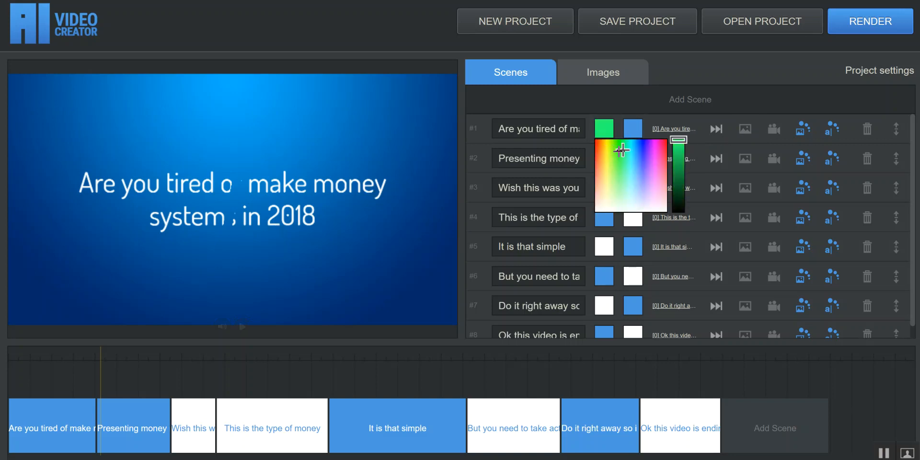
pyautogui.click(197, 224)
pyautogui.click(80, 422)
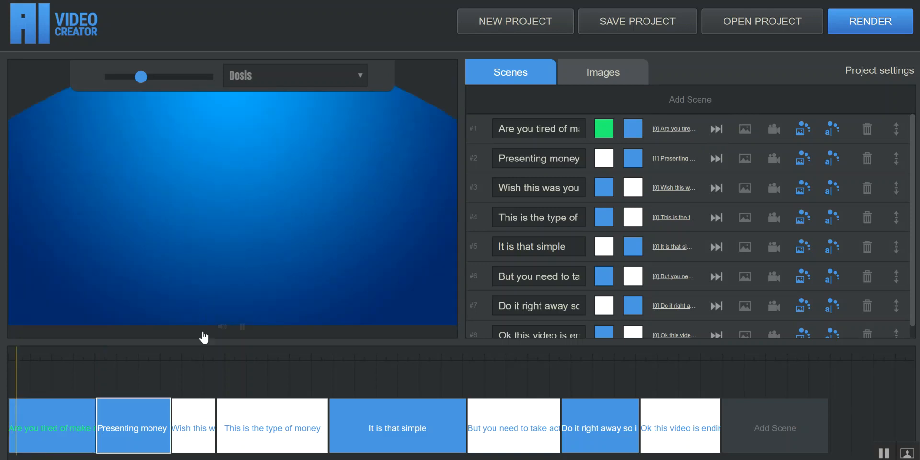
pyautogui.click(242, 327)
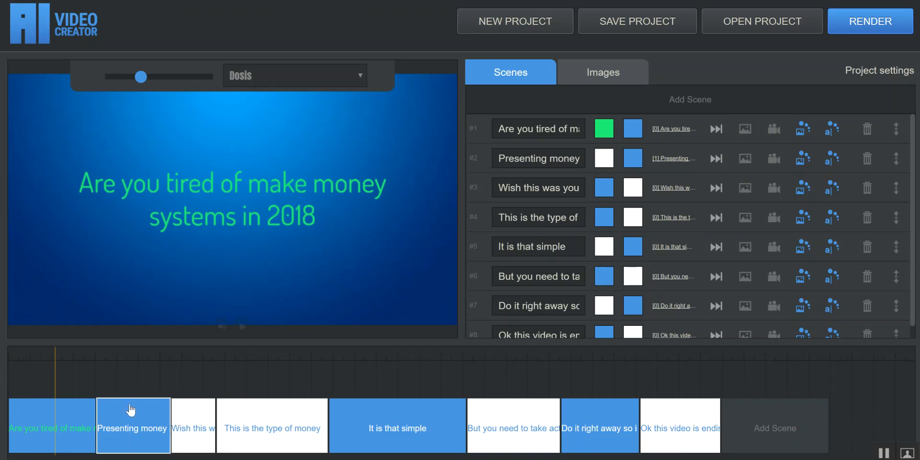
# Preview the "Presenting money making software" and "This is the type of money" scenes.
pyautogui.click(129, 423)
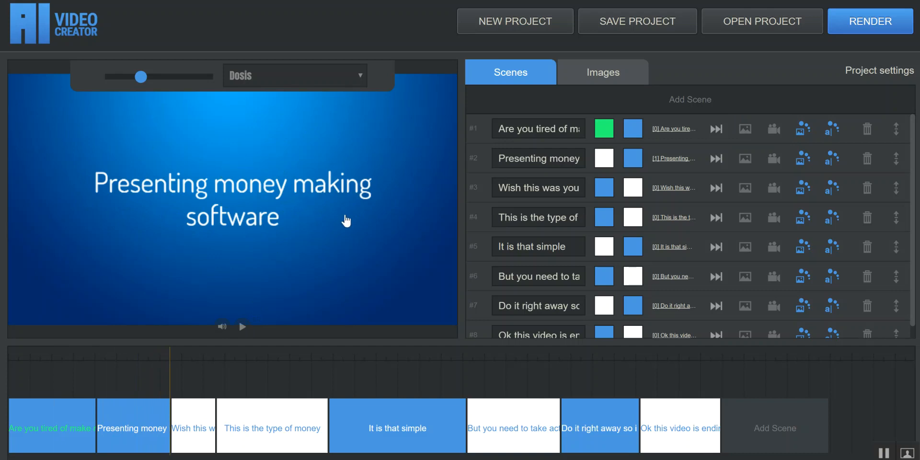
pyautogui.click(547, 188)
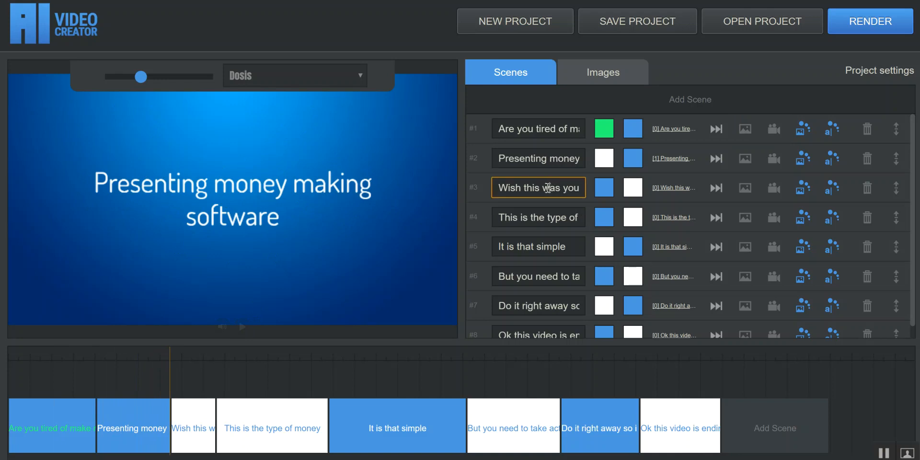
pyautogui.click(528, 218)
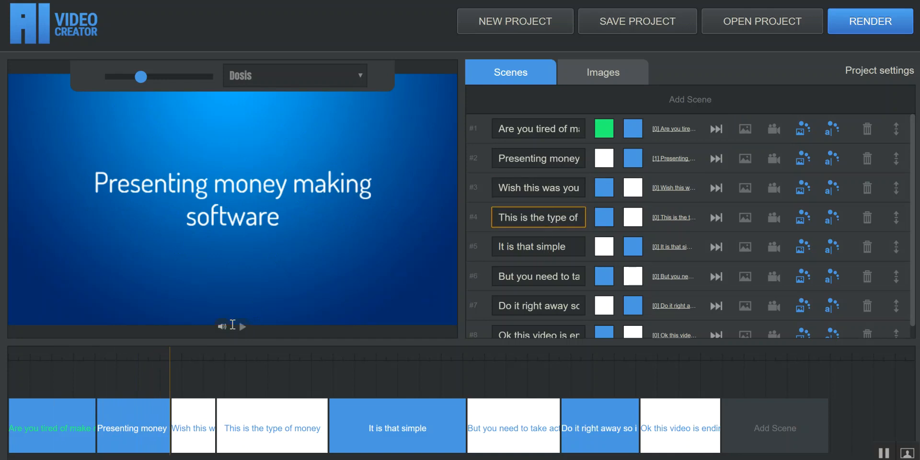
pyautogui.click(243, 434)
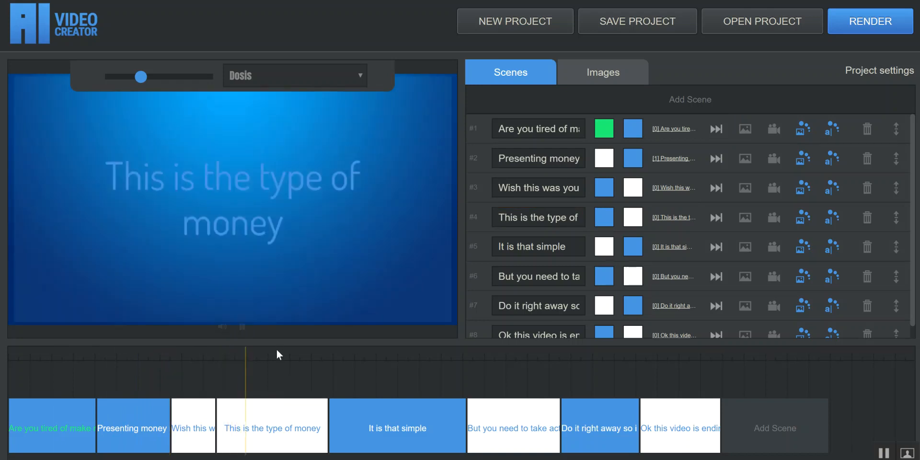
pyautogui.click(243, 327)
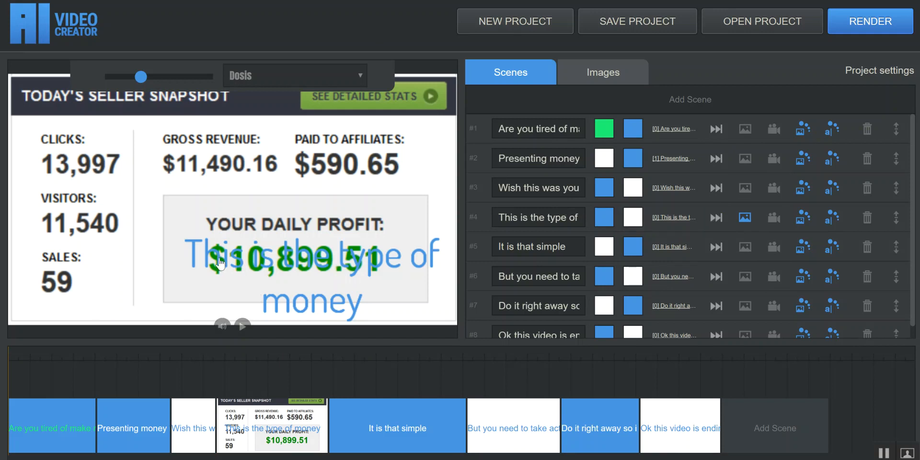
# Clear the text of the fourth scene so only its seller snapshot image remains, and preview the second to fourth scenes.
pyautogui.click(526, 221)
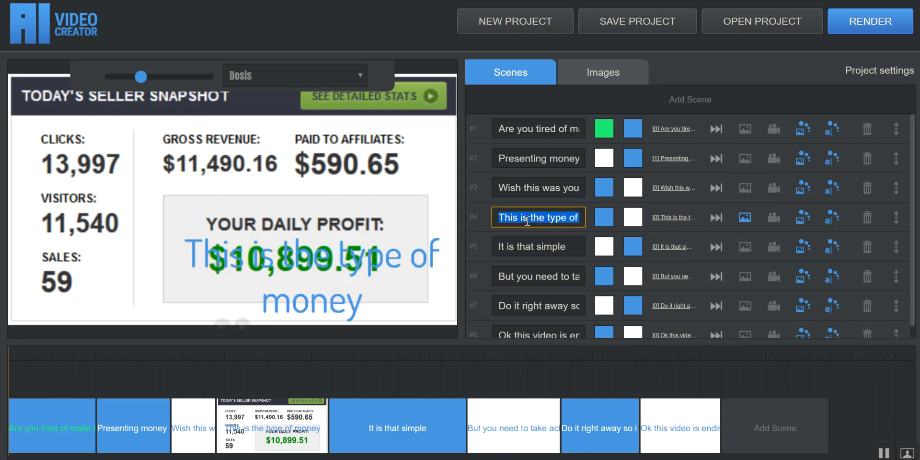
pyautogui.press('BackSpace')
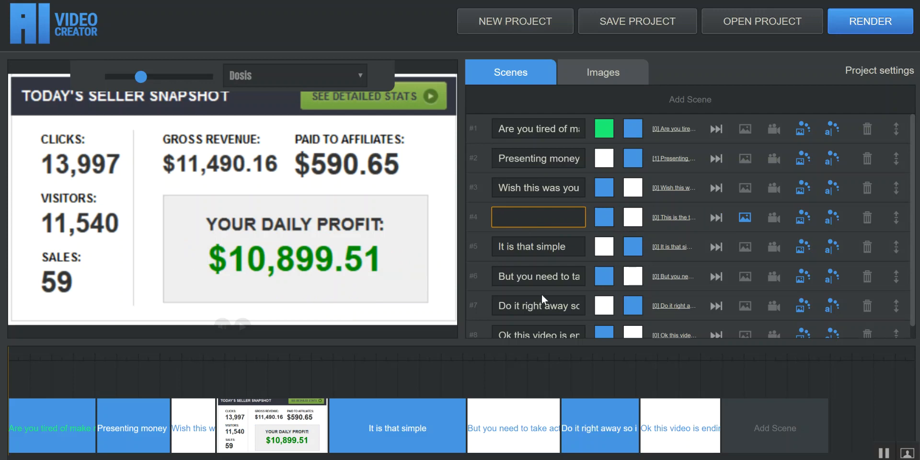
pyautogui.click(191, 419)
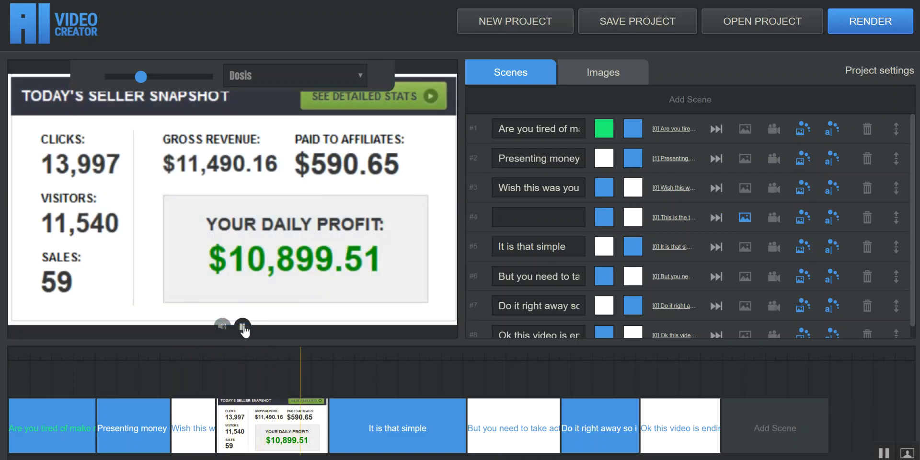
pyautogui.click(243, 327)
pyautogui.click(242, 327)
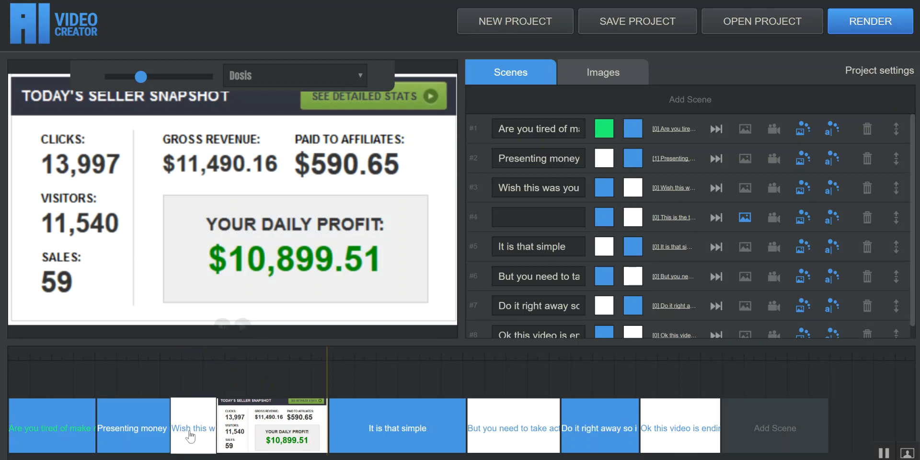
pyautogui.click(242, 328)
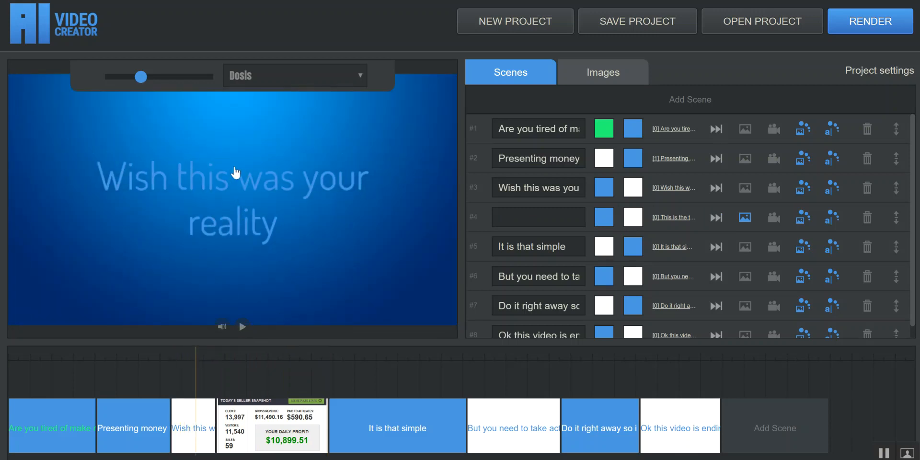
pyautogui.click(108, 407)
pyautogui.click(242, 327)
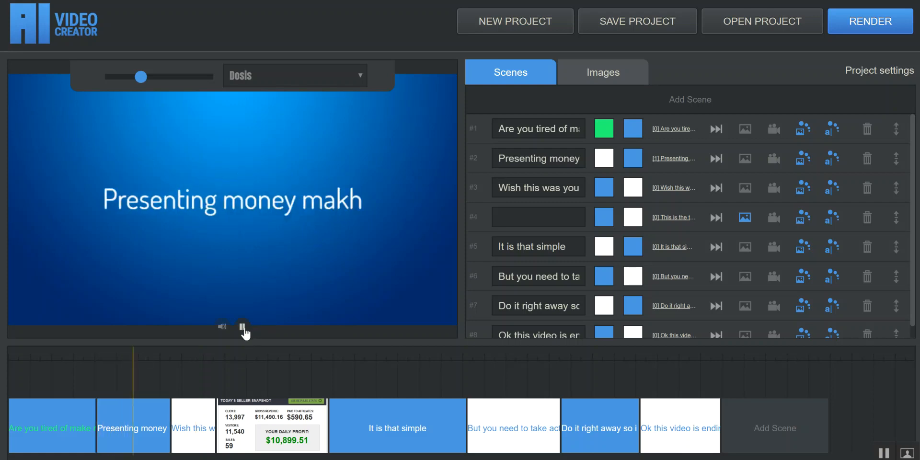
pyautogui.click(243, 327)
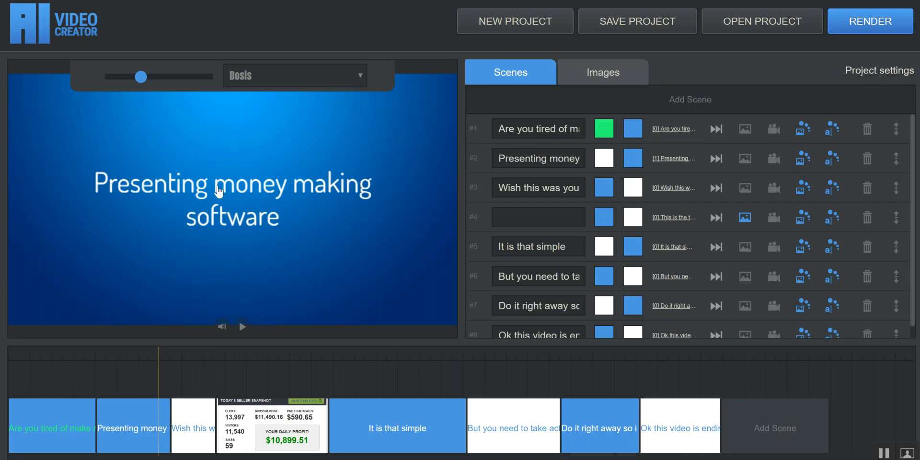
# Set the project's backing music to library_sound_loving.mp3 and its background image to library_bg_00.jpg from the libraries, and preview the video.
pyautogui.click(868, 72)
pyautogui.click(376, 158)
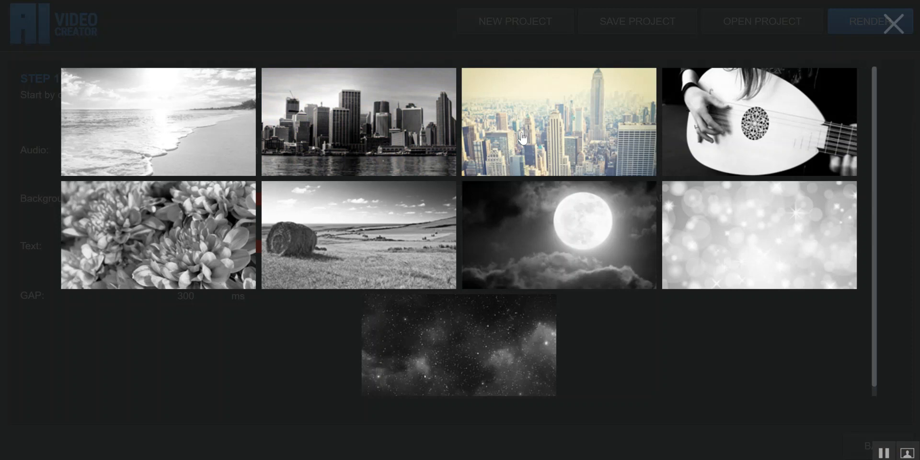
pyautogui.click(289, 224)
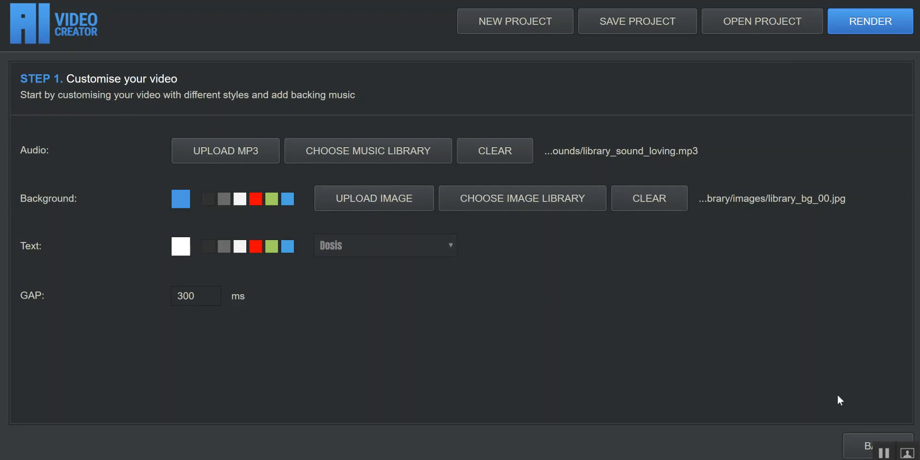
pyautogui.click(860, 445)
pyautogui.click(245, 332)
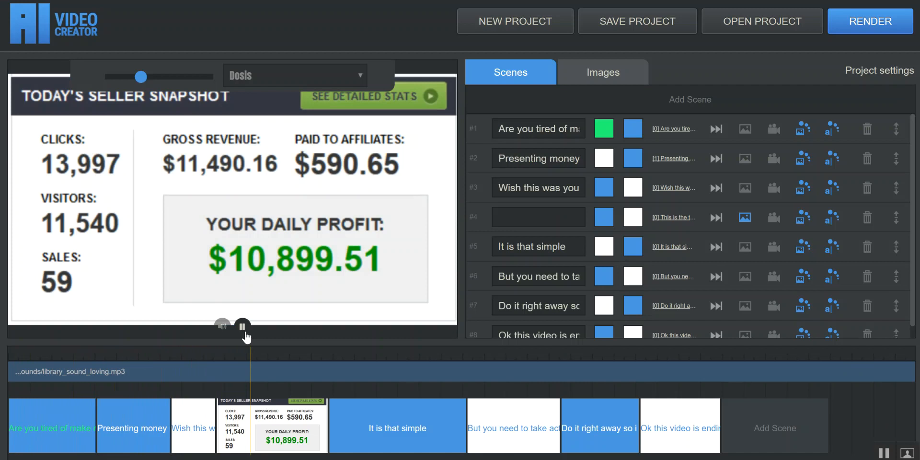
pyautogui.click(242, 327)
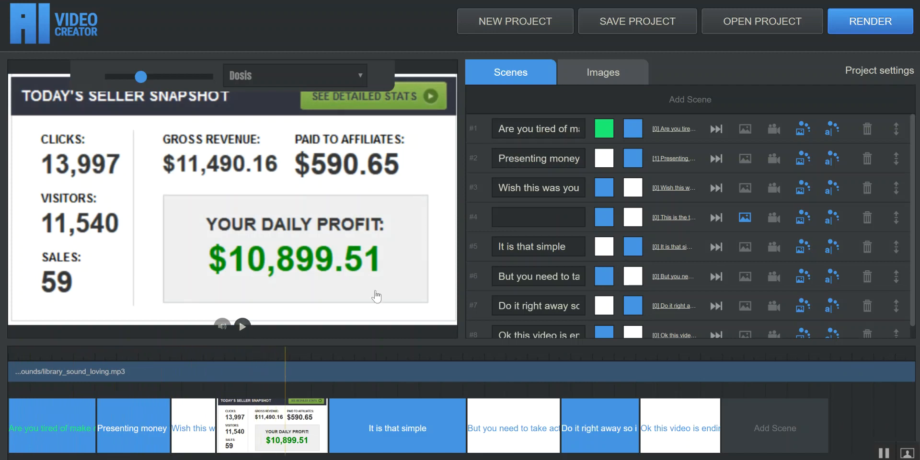